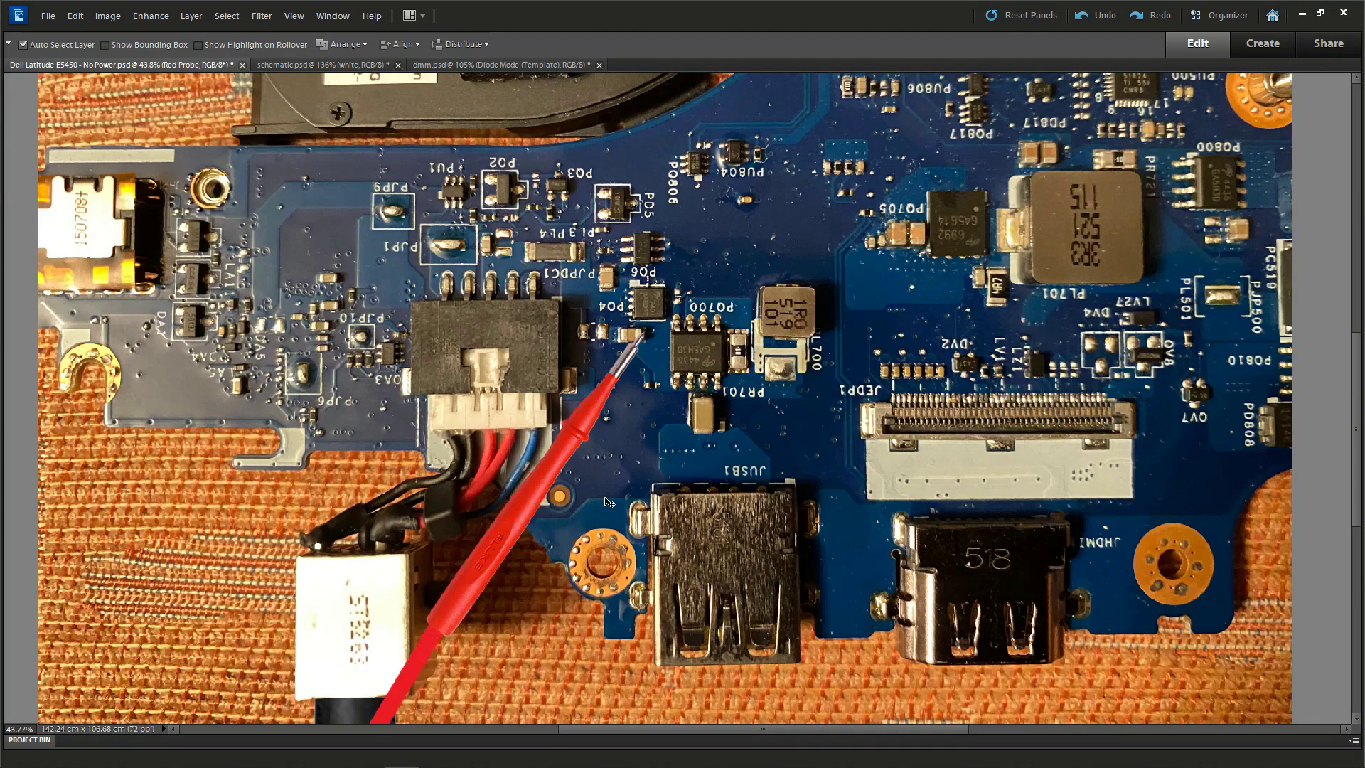
Move the red probe off PQ4, clear it from the board photo, and add the multimeter image over the JEDP1 connector.
left_click_drag(537, 501, 239, 530)
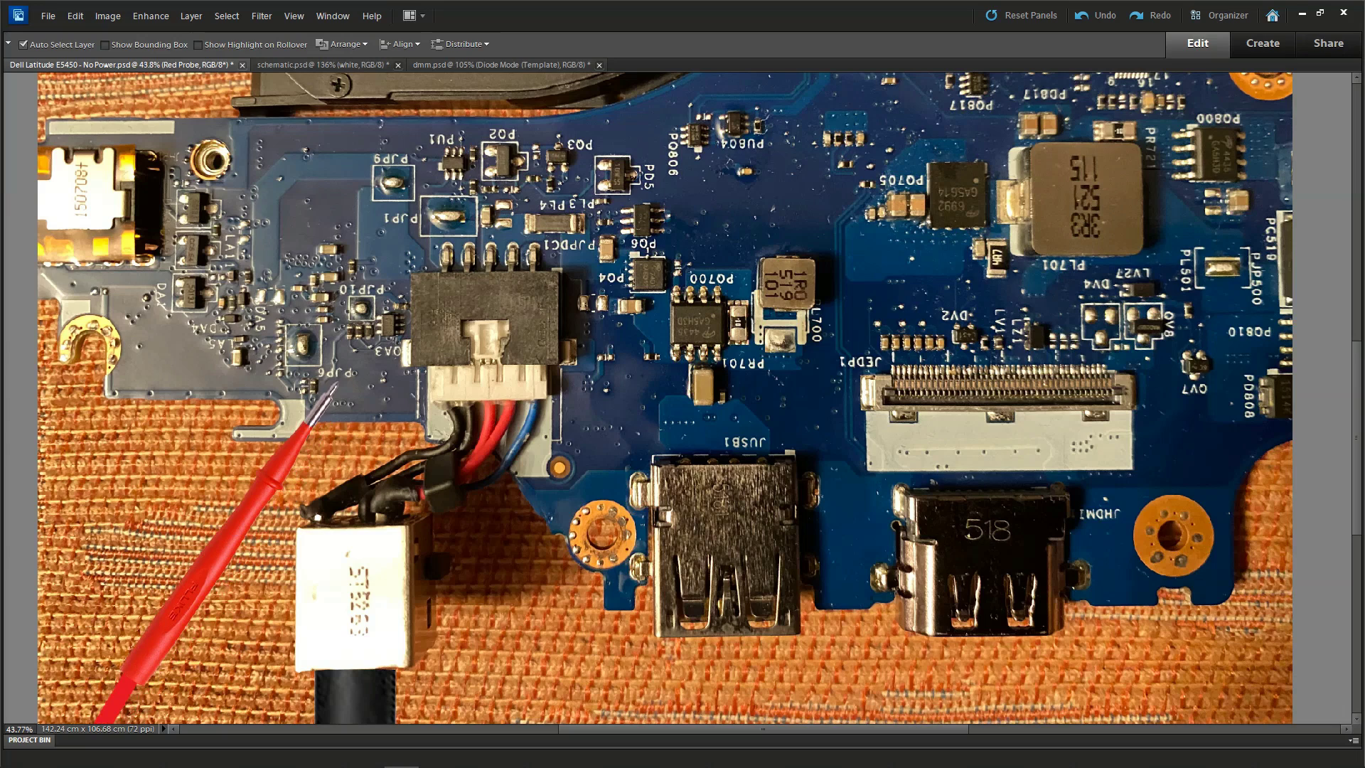
key("Delete")
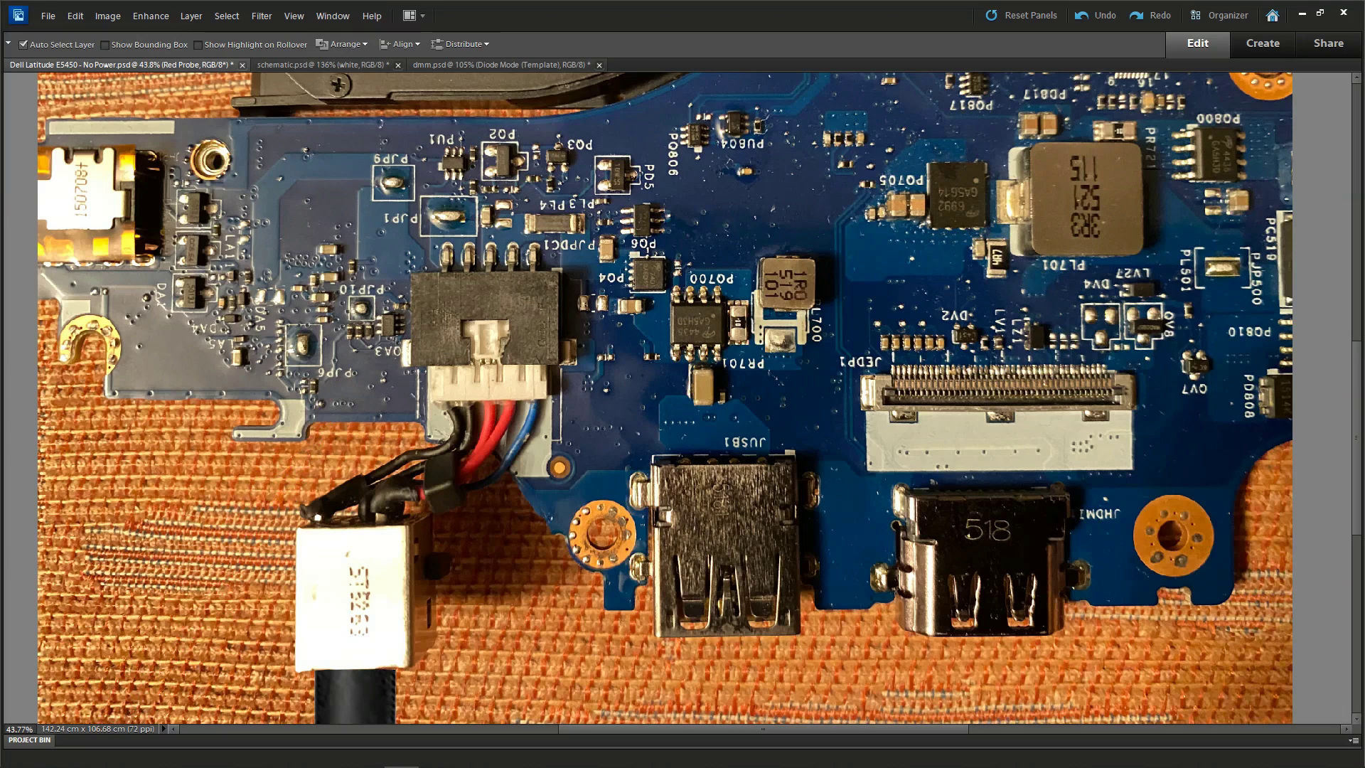
key("ctrl+v")
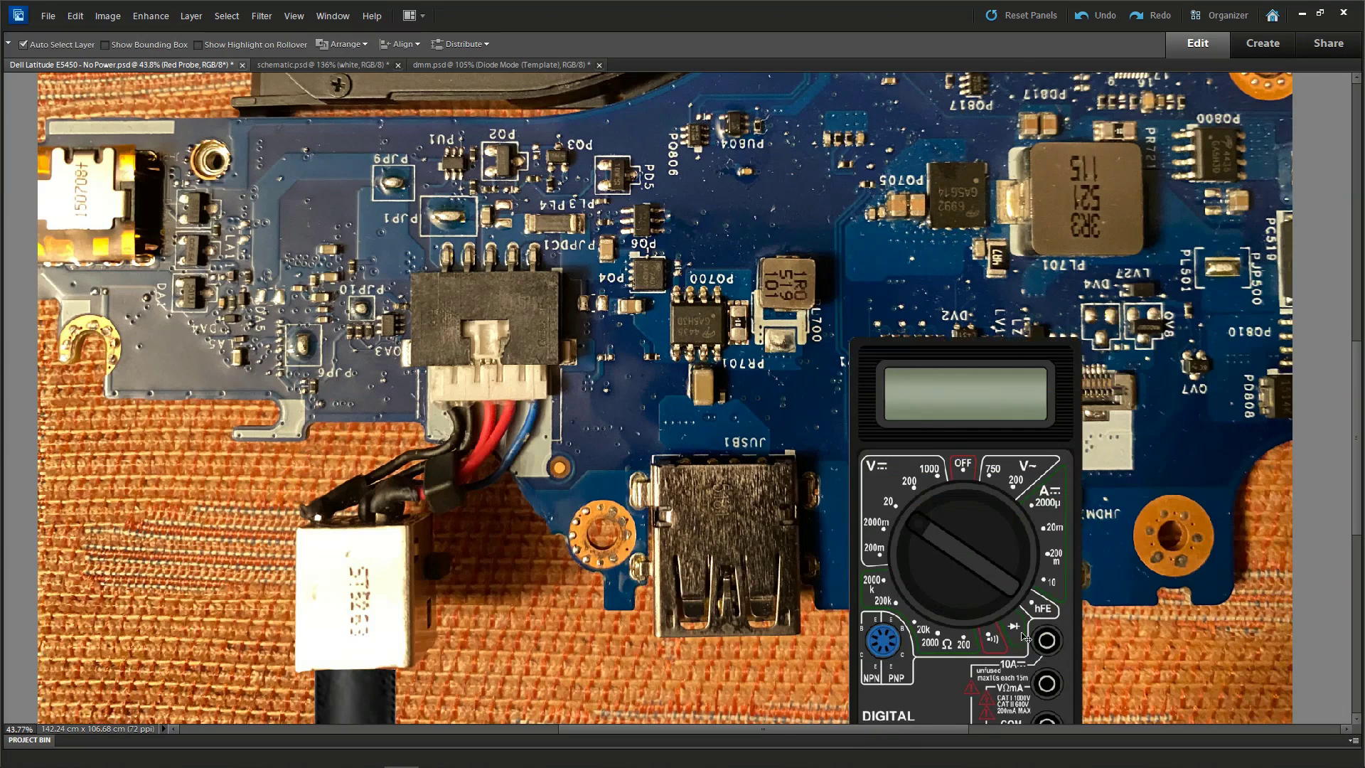
scroll(1017, 627, "up", 2)
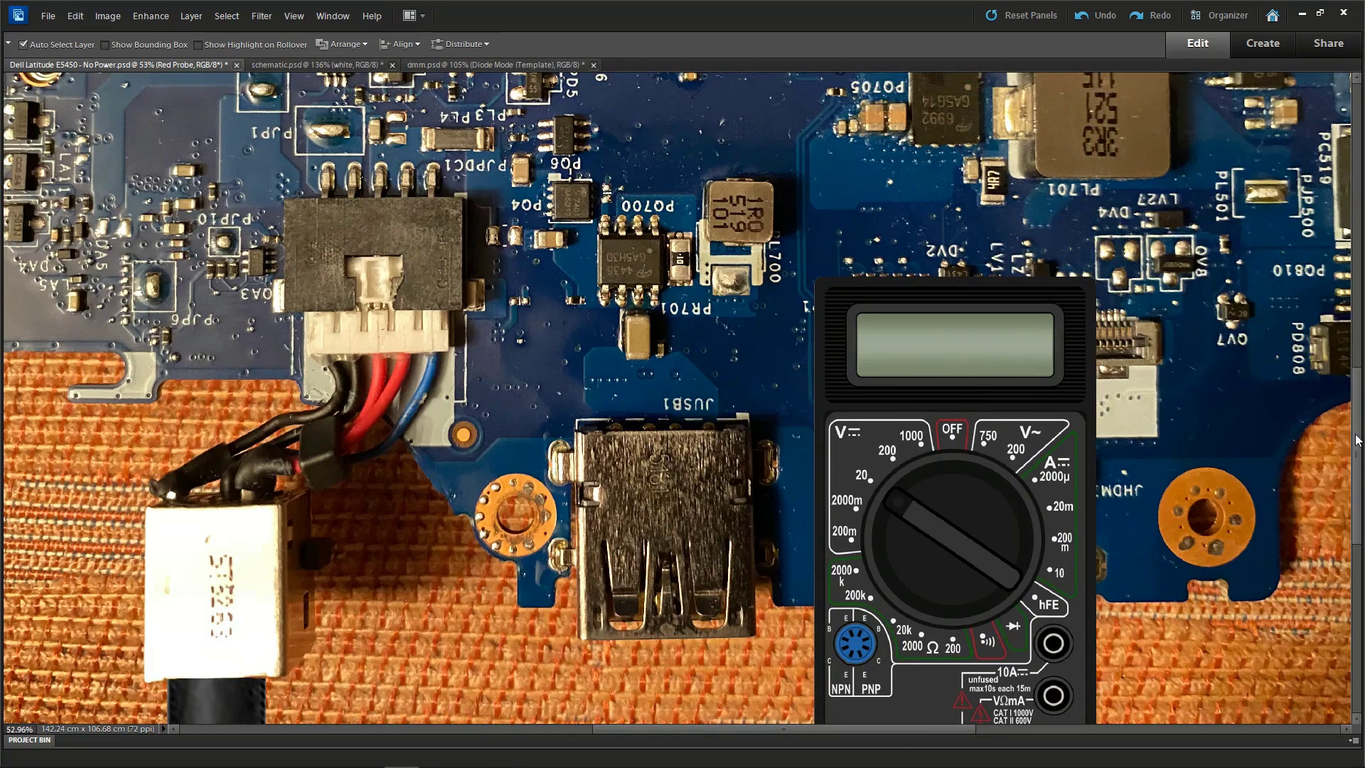
scroll(1346, 466, "up", 3)
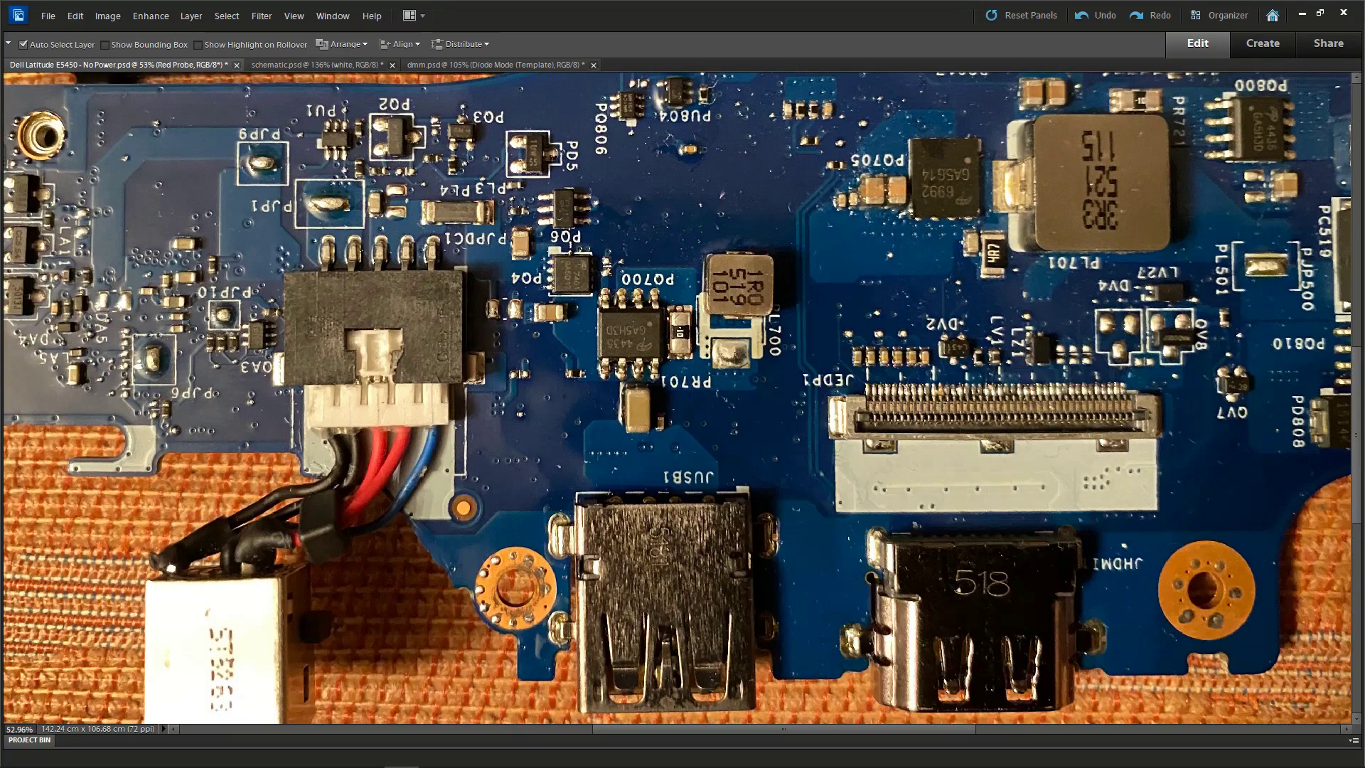
Select the black probe on the JUSB1 shell and place the red probe at the PJPDC1 connector pins.
left_click(693, 665)
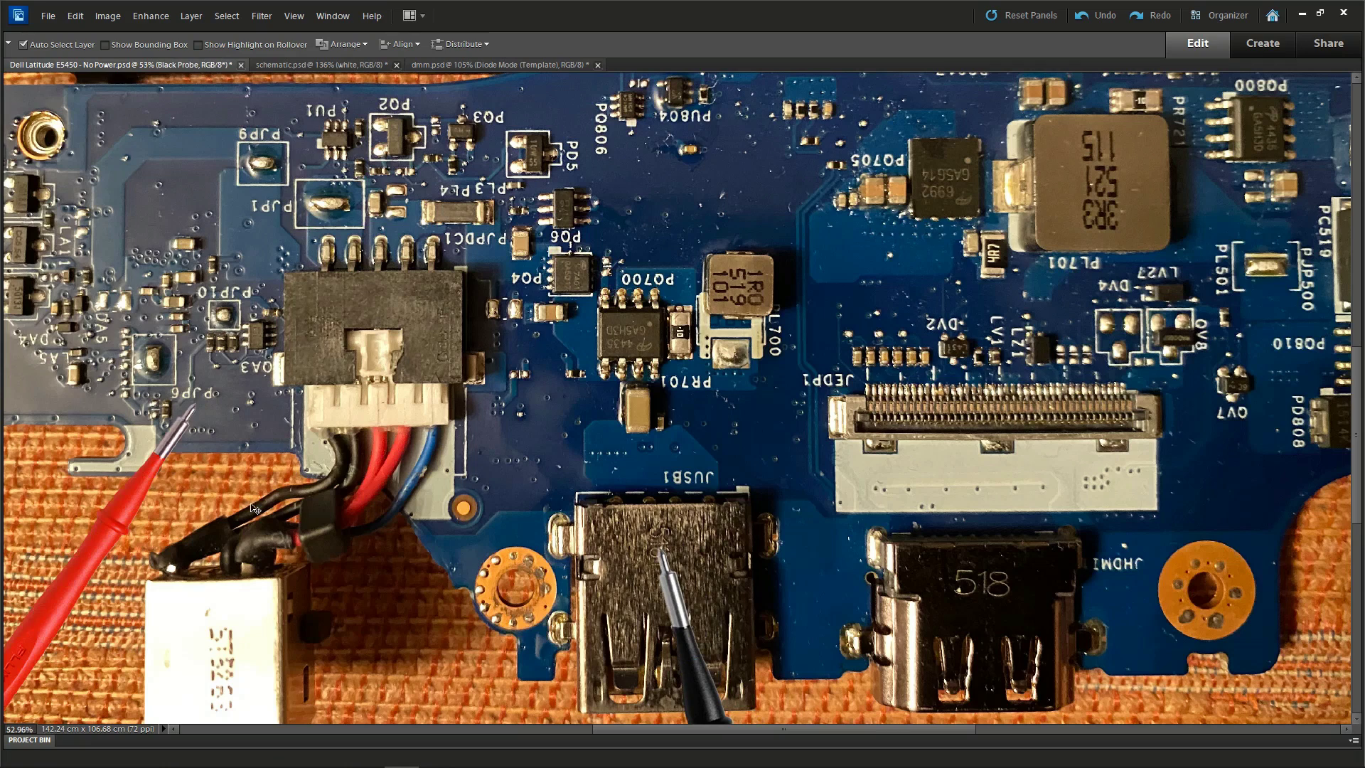
left_click_drag(145, 491, 333, 325)
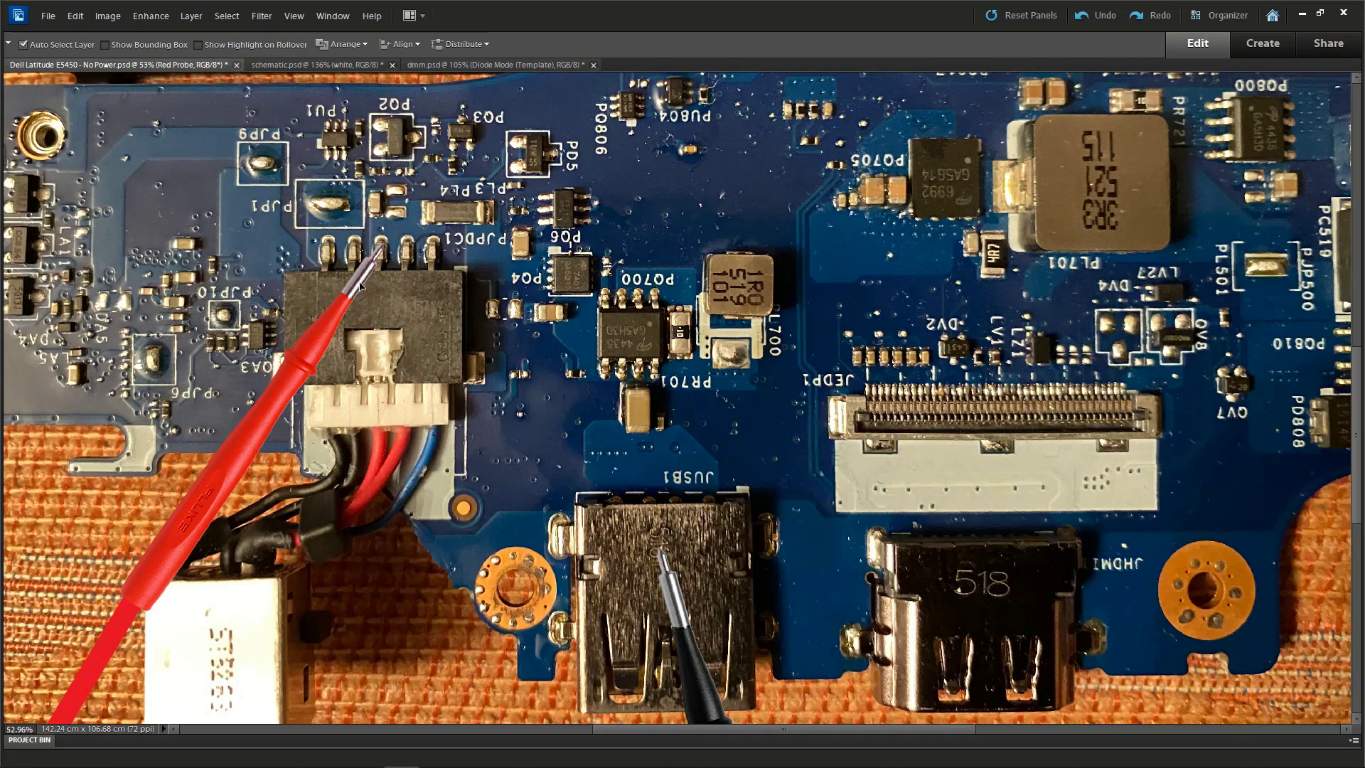
left_click_drag(354, 285, 368, 268)
Place the red probe on one end of PL4, check PL4 in the schematic, and move the probe to its other end.
scroll(499, 176, "up", 2)
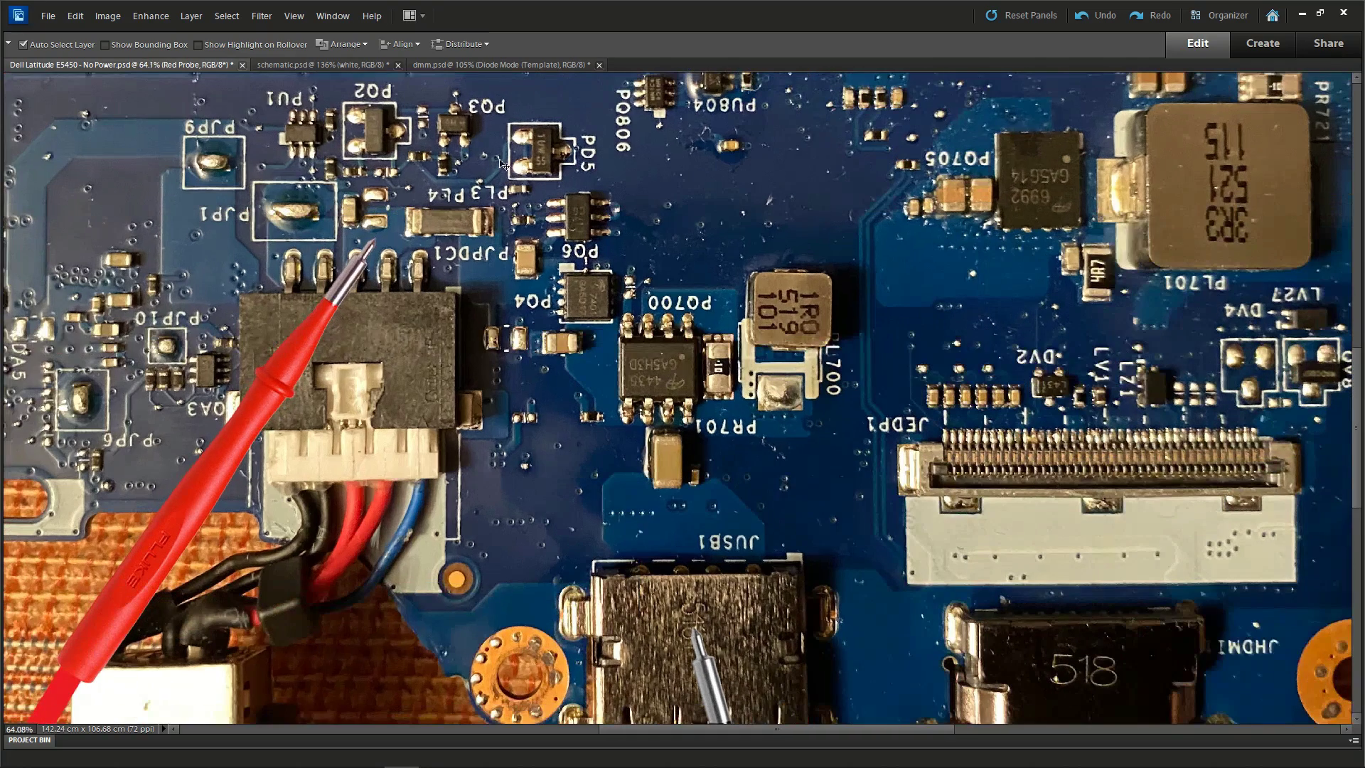
left_click_drag(328, 303, 366, 288)
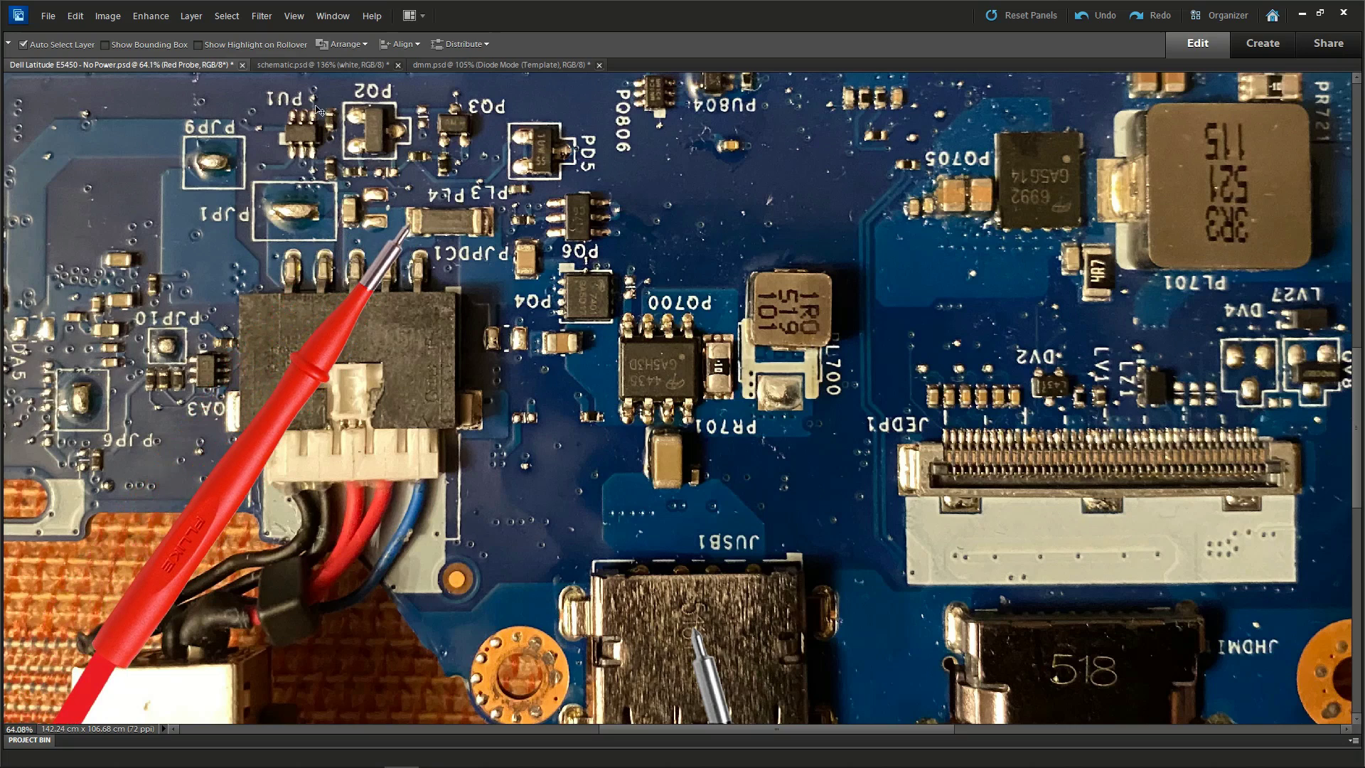
left_click(323, 64)
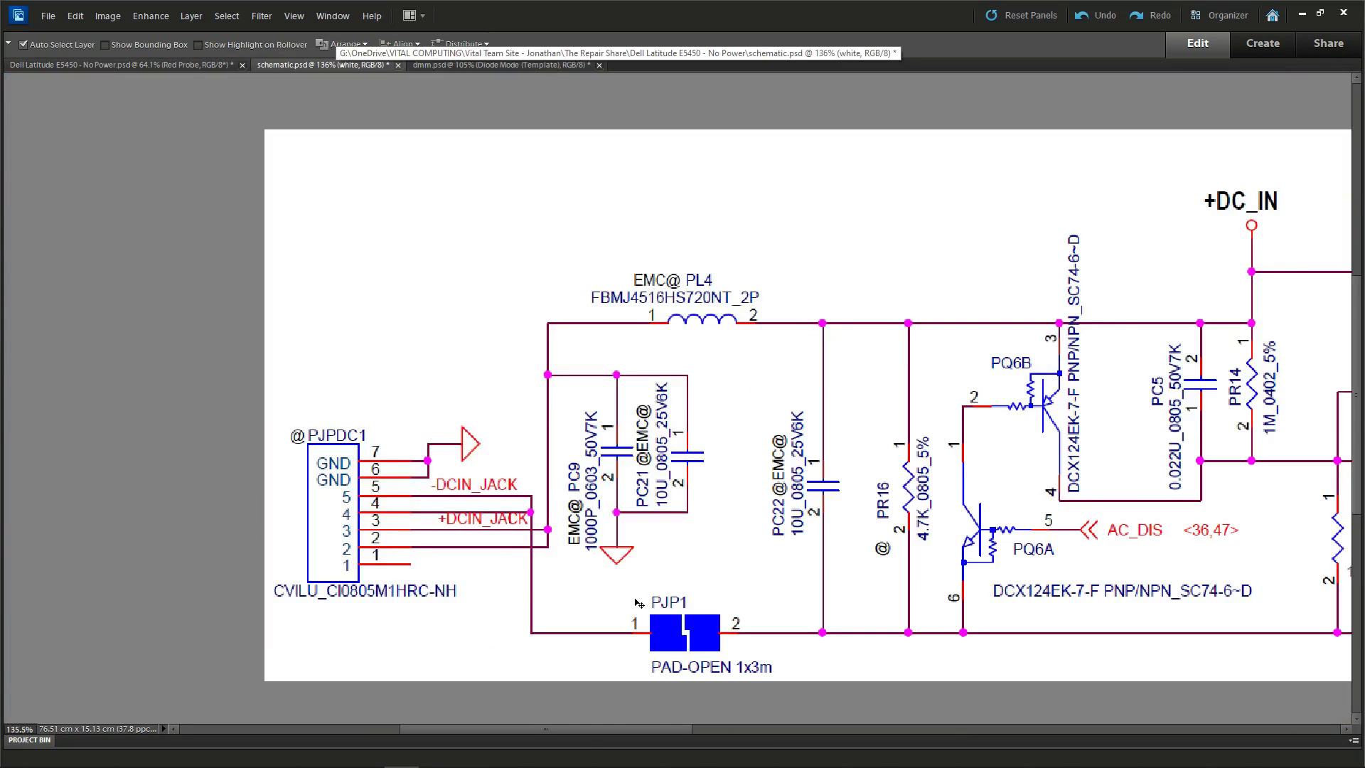
scroll(693, 405, "up", 1)
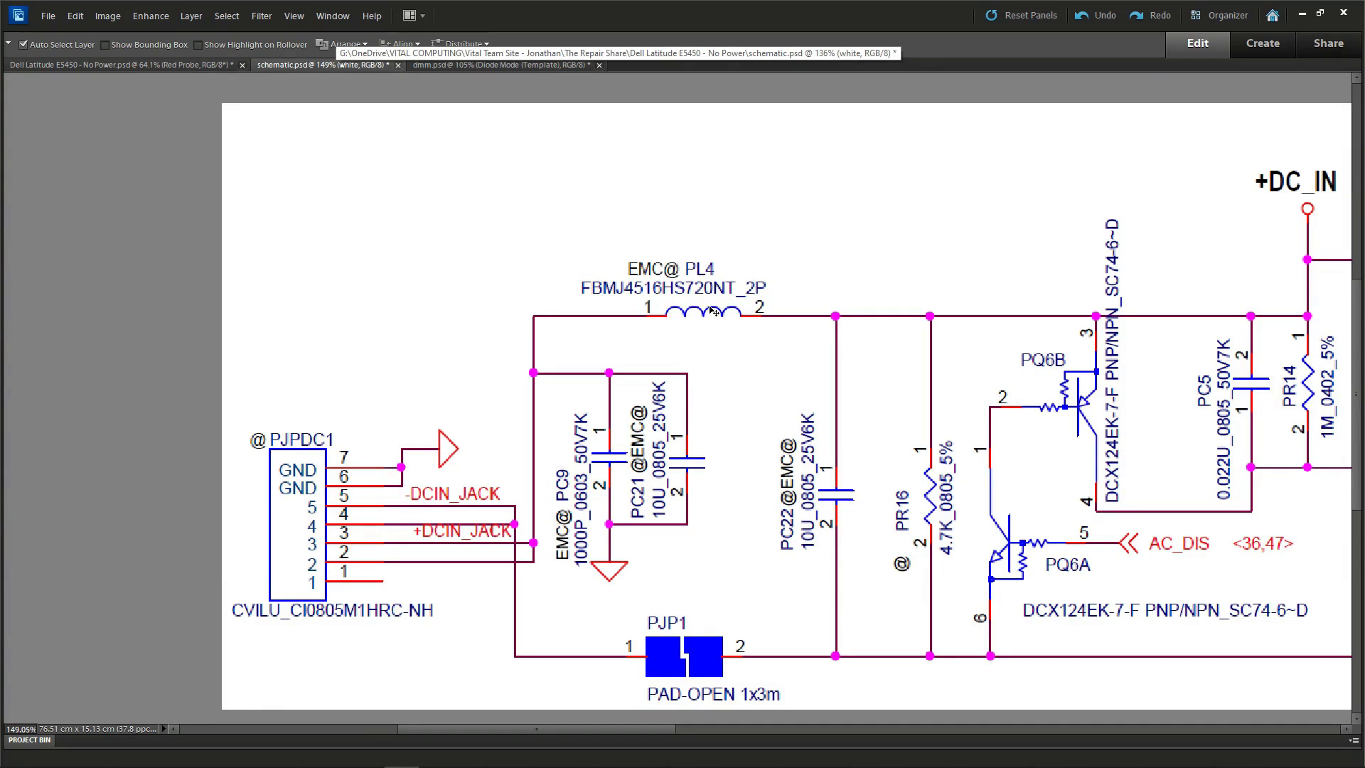
left_click(183, 65)
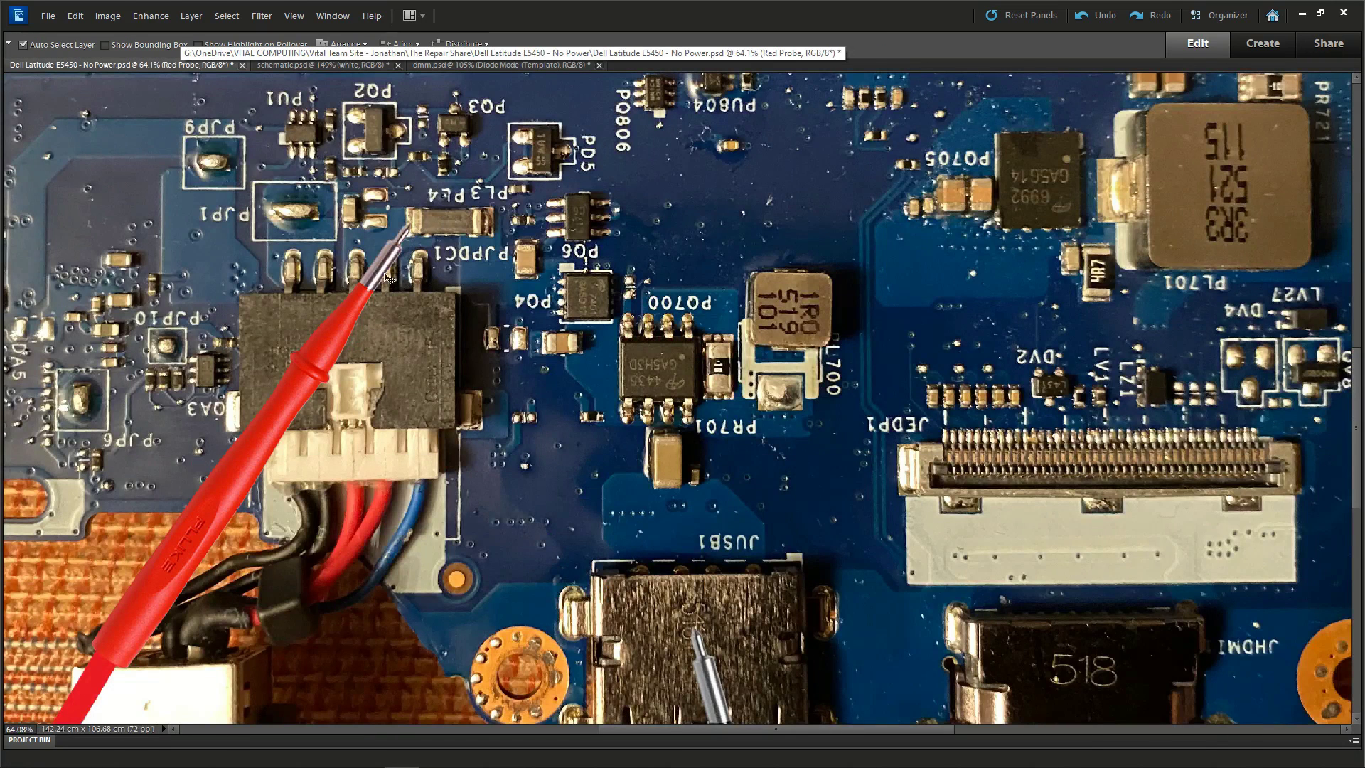
left_click_drag(382, 280, 455, 280)
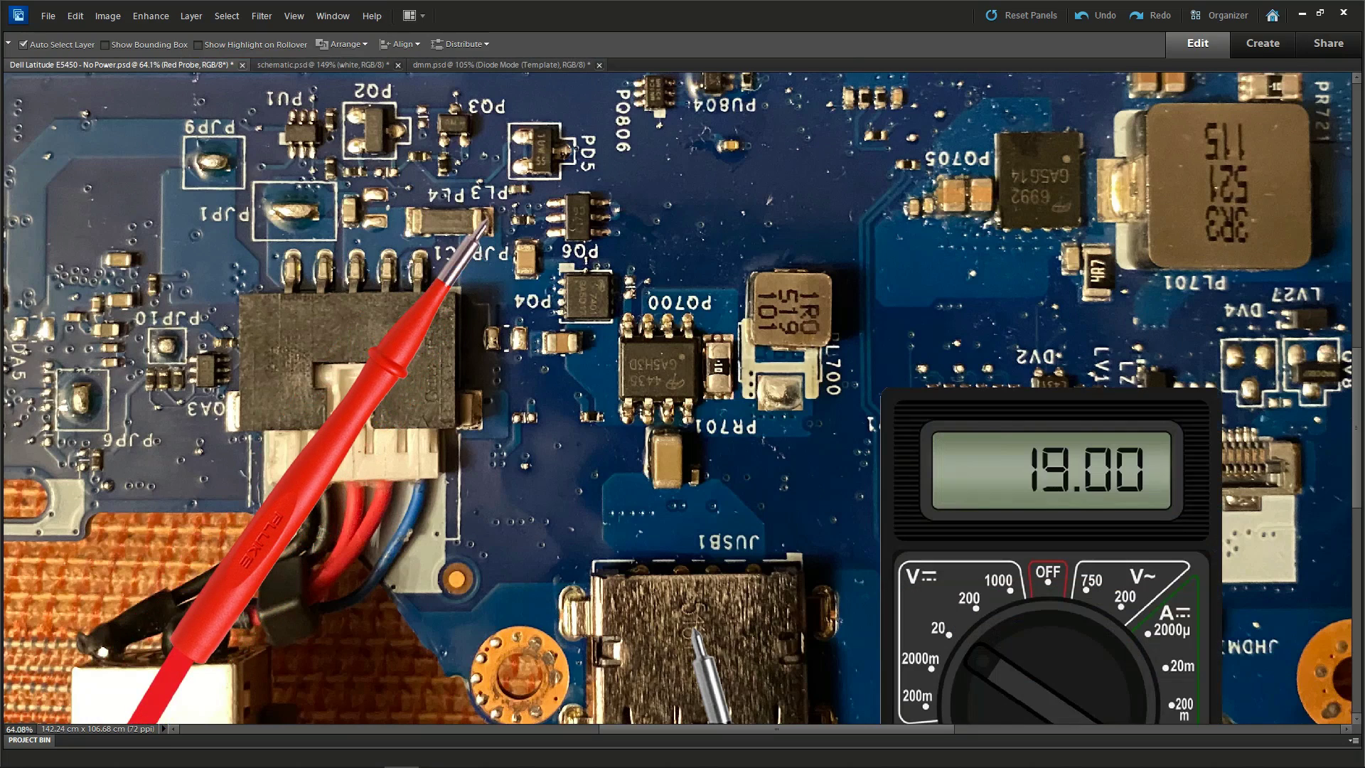
Clear the multimeter from the board and move the red probe around PQ4 and the small component beside it.
scroll(1359, 367, "down", 3)
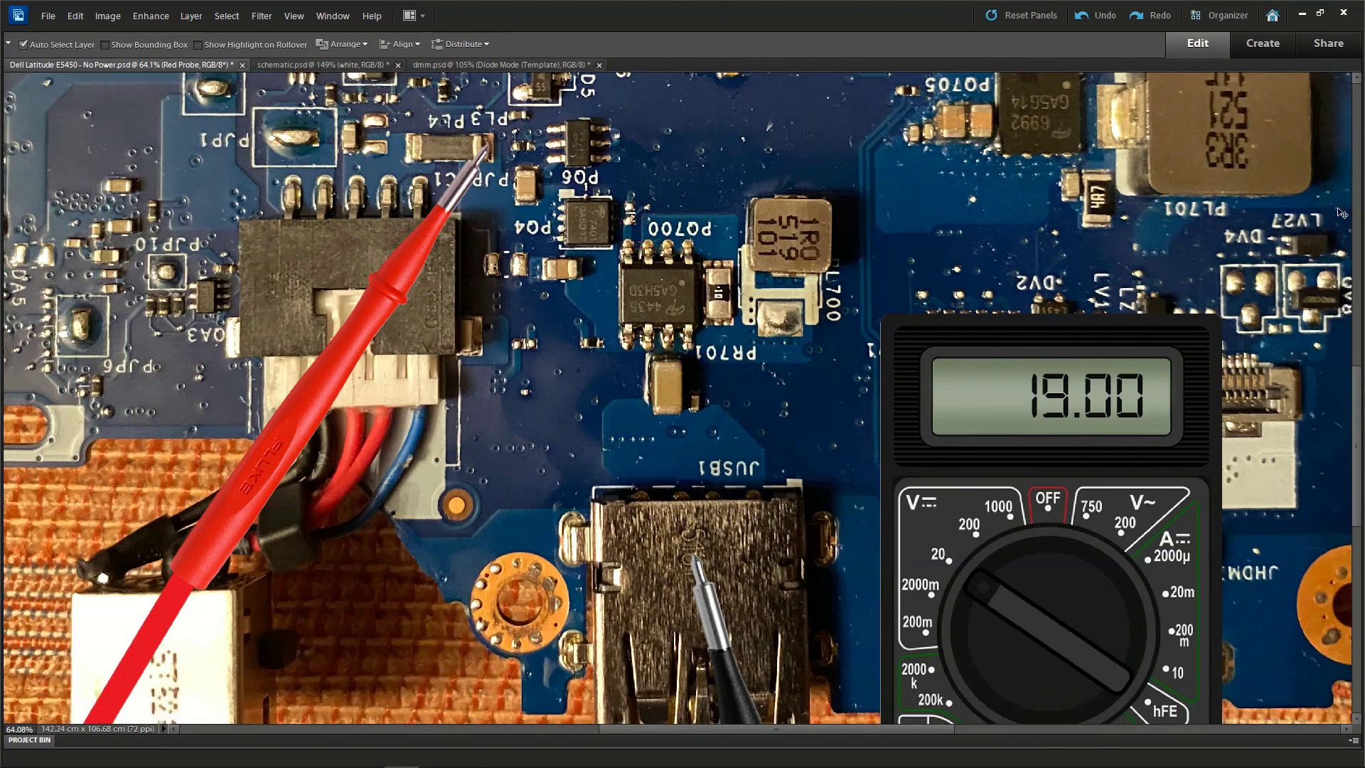
key("Delete")
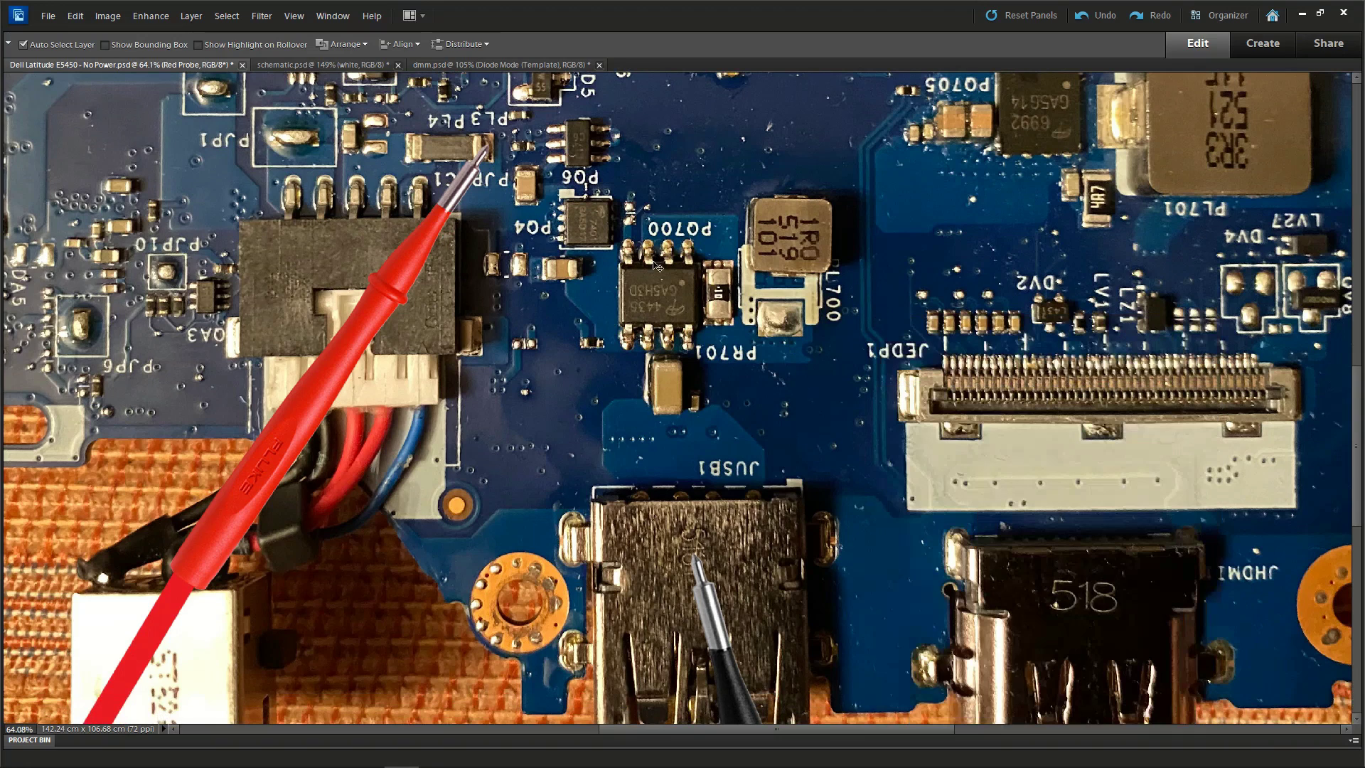
left_click_drag(459, 190, 569, 267)
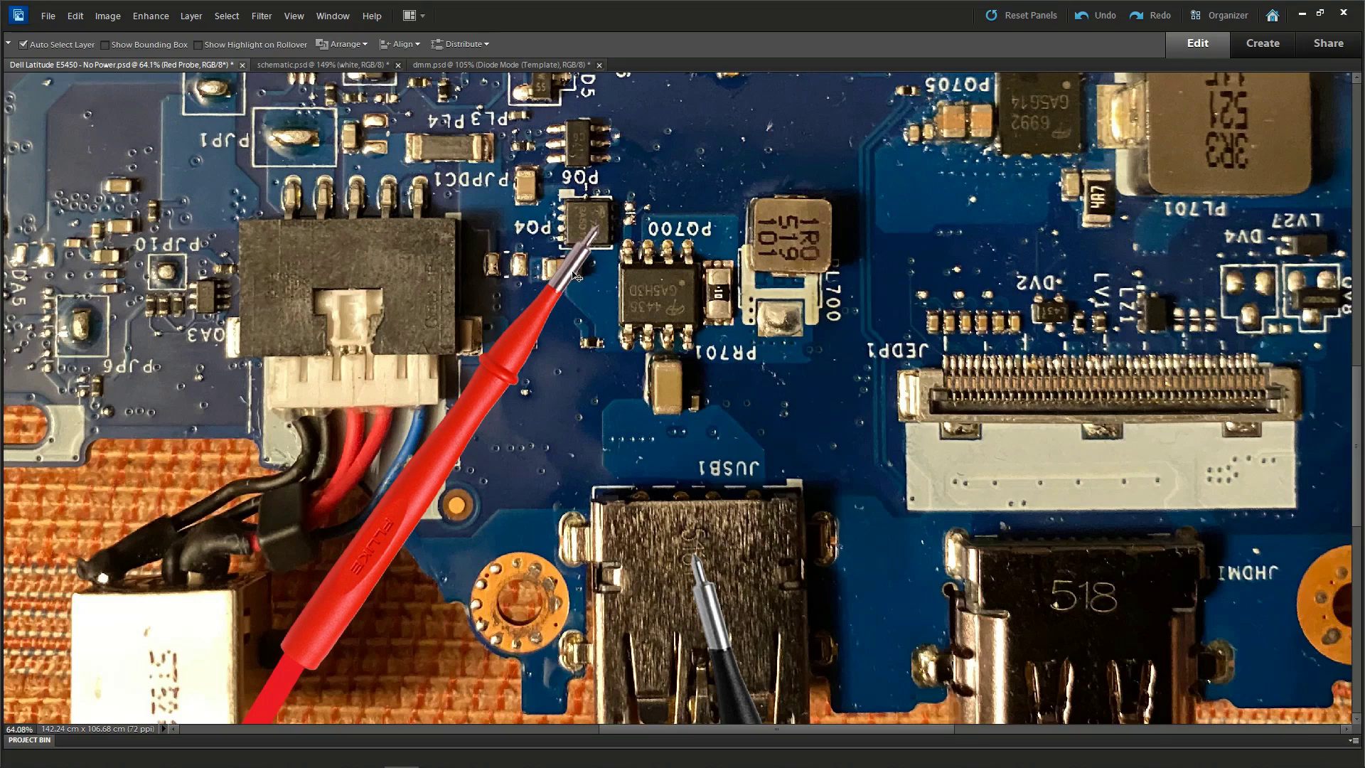
left_click_drag(570, 275, 516, 252)
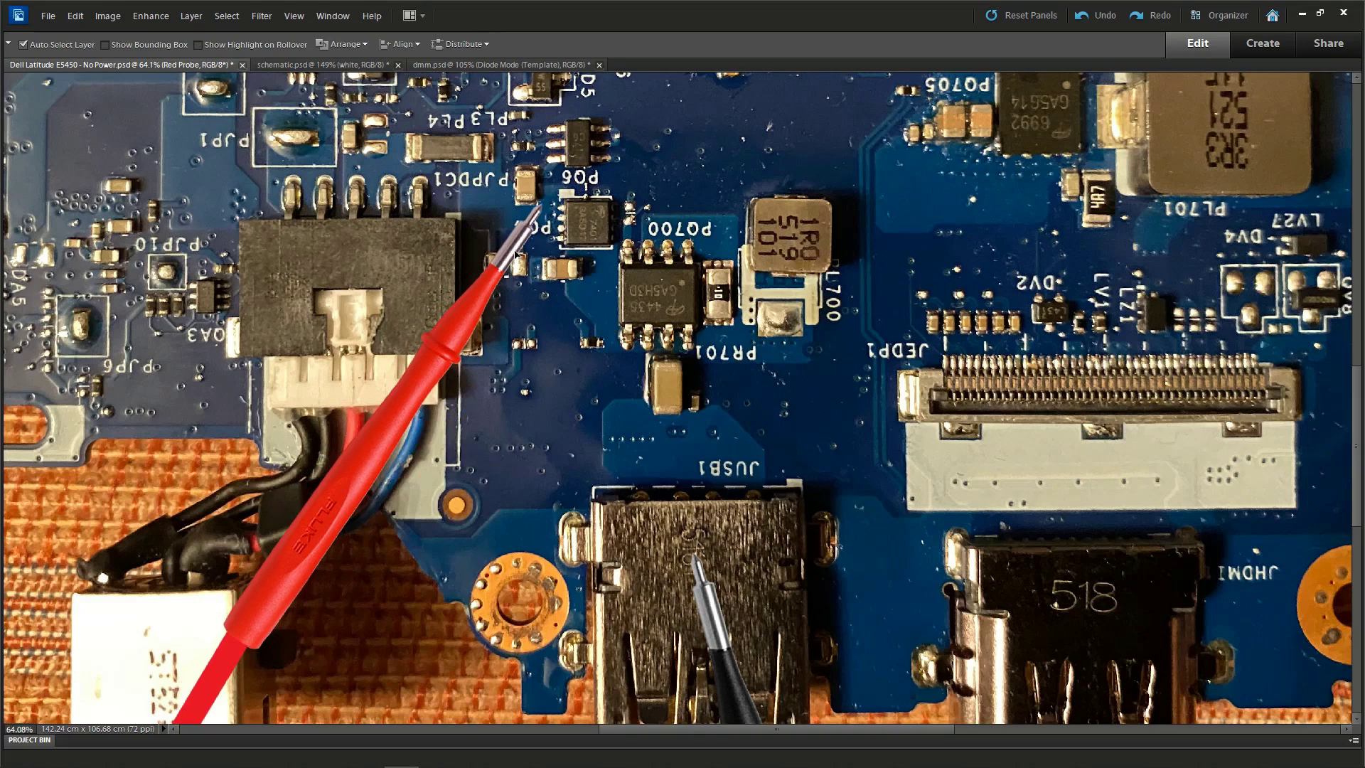
left_click_drag(516, 254, 550, 318)
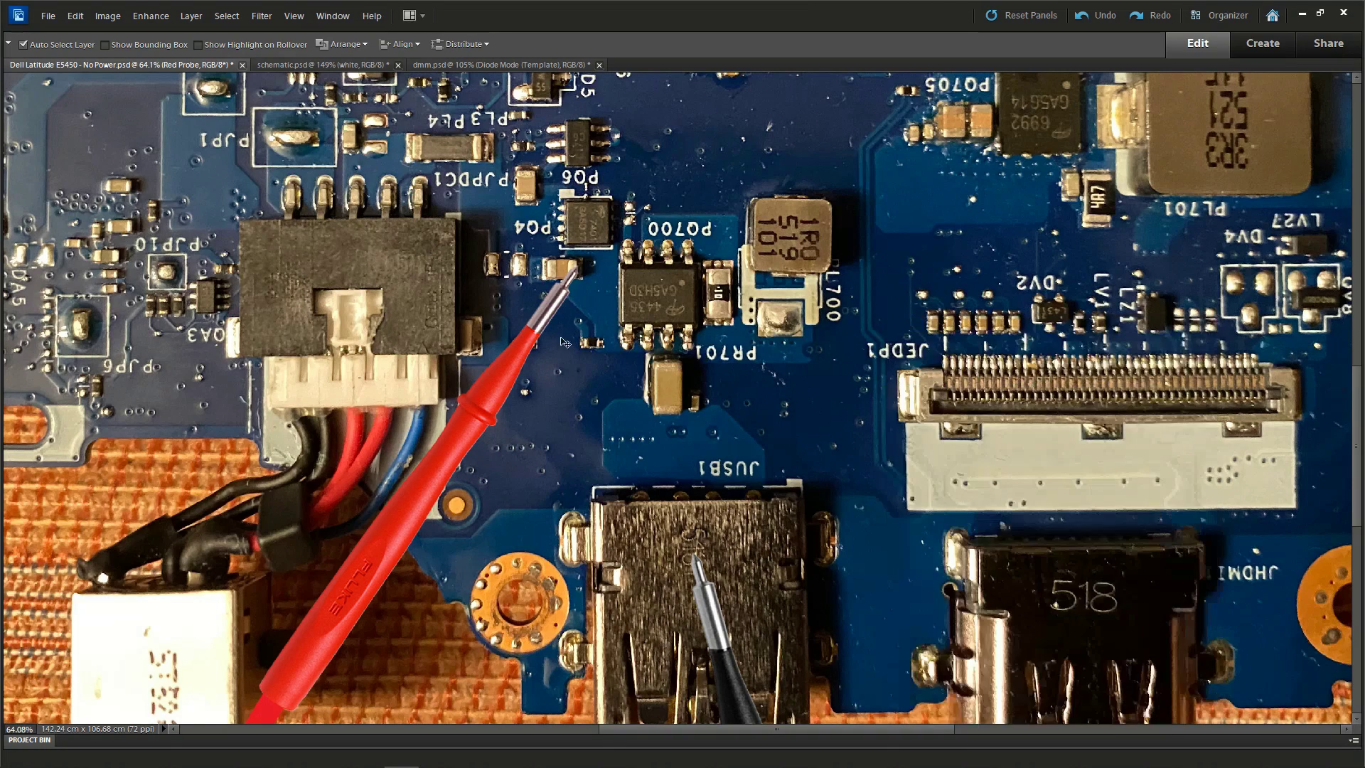
left_click_drag(545, 322, 563, 350)
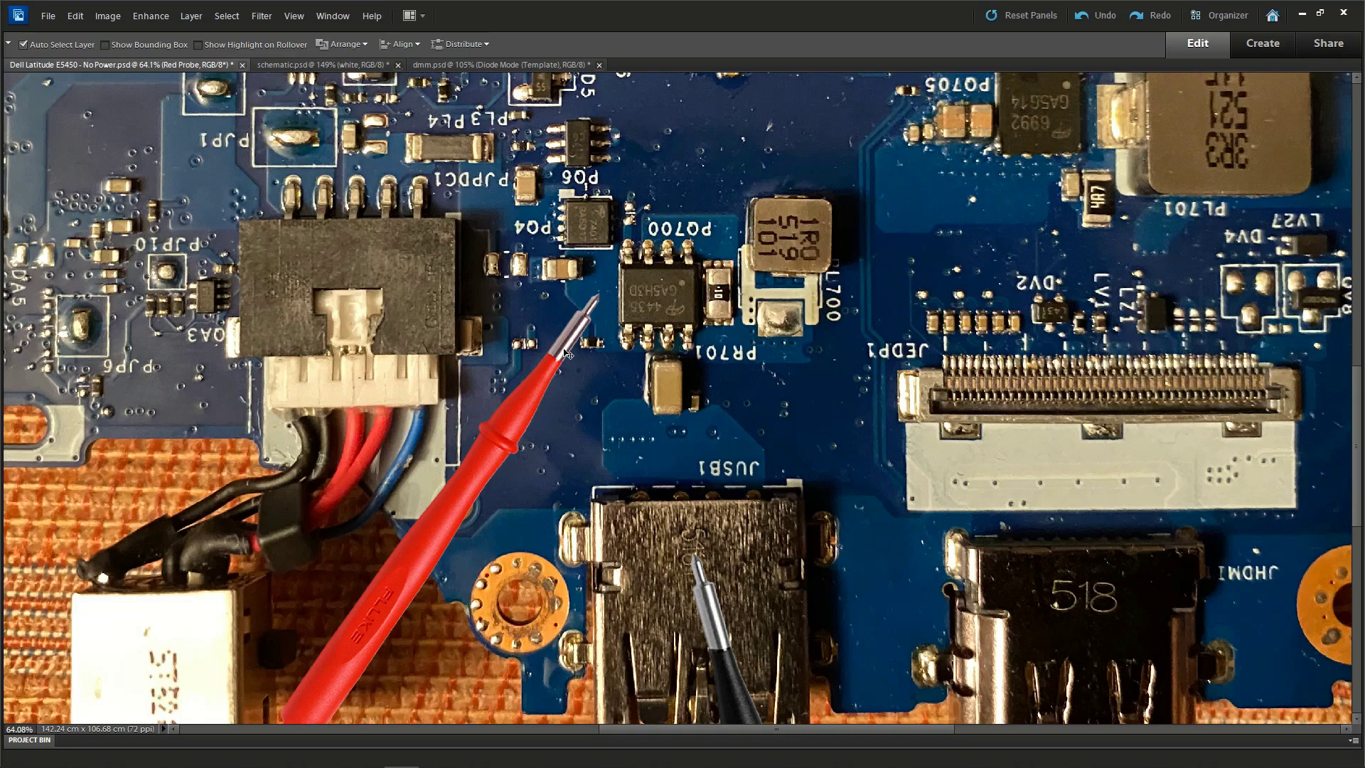
left_click_drag(566, 353, 563, 282)
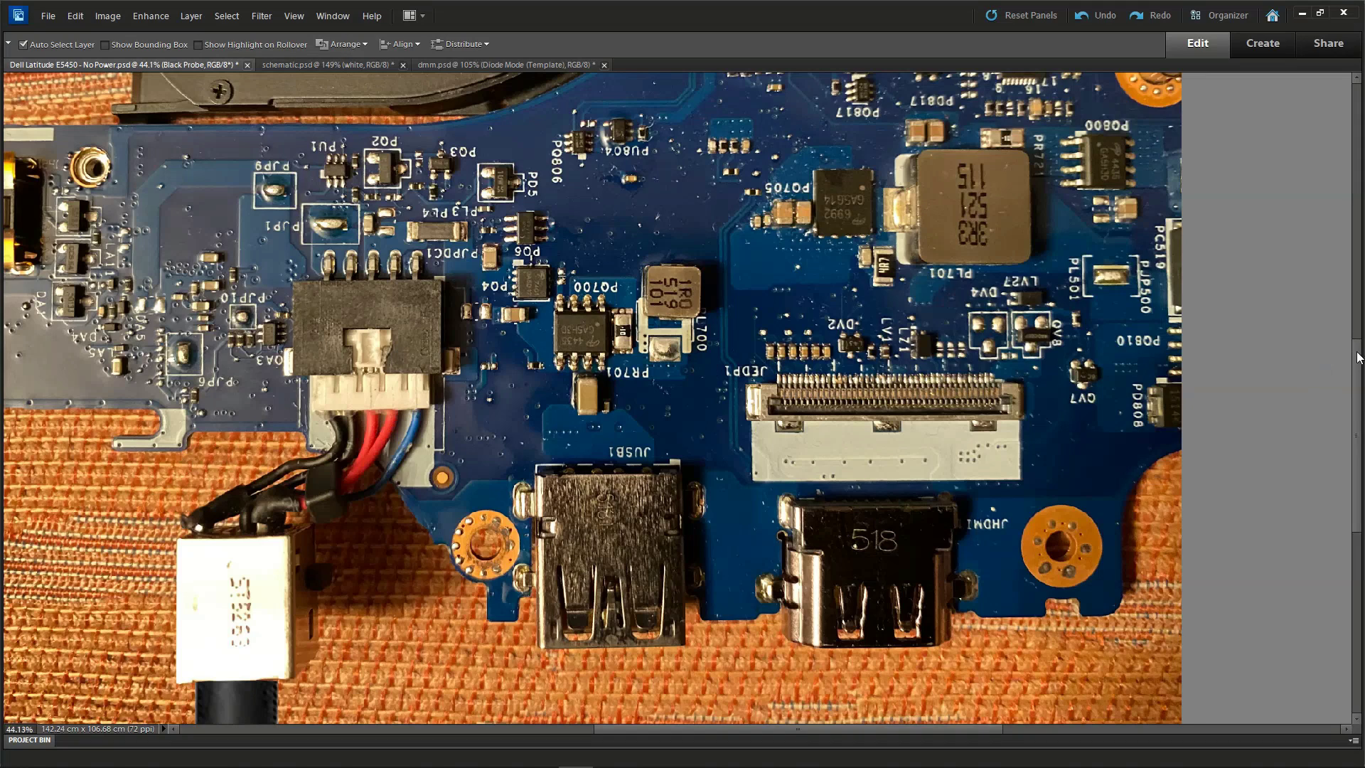
Show the multimeter in continuity mode, with the black probe on the JUSB1 shell and the red probe on the component beside PQ4.
scroll(1360, 381, "down", 3)
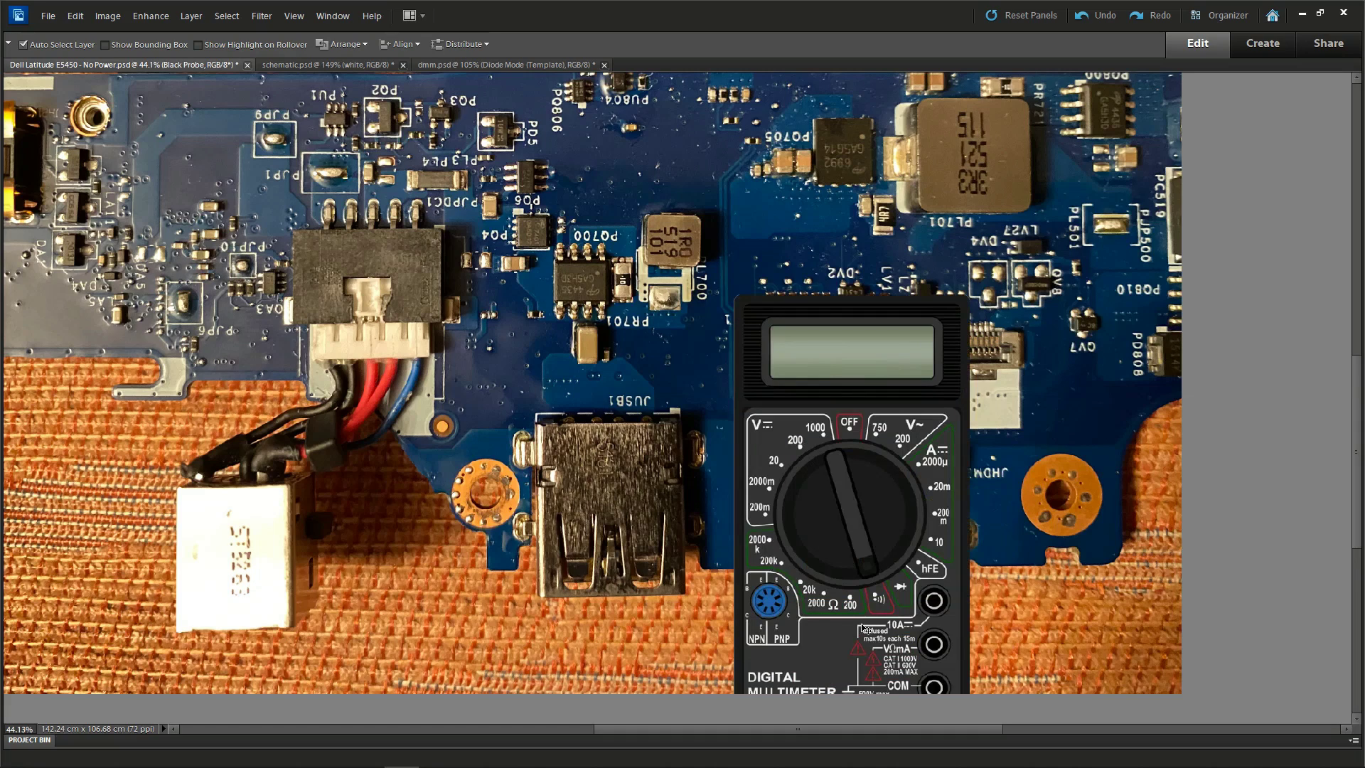
scroll(885, 631, "up", 2)
scroll(897, 637, "up", 2)
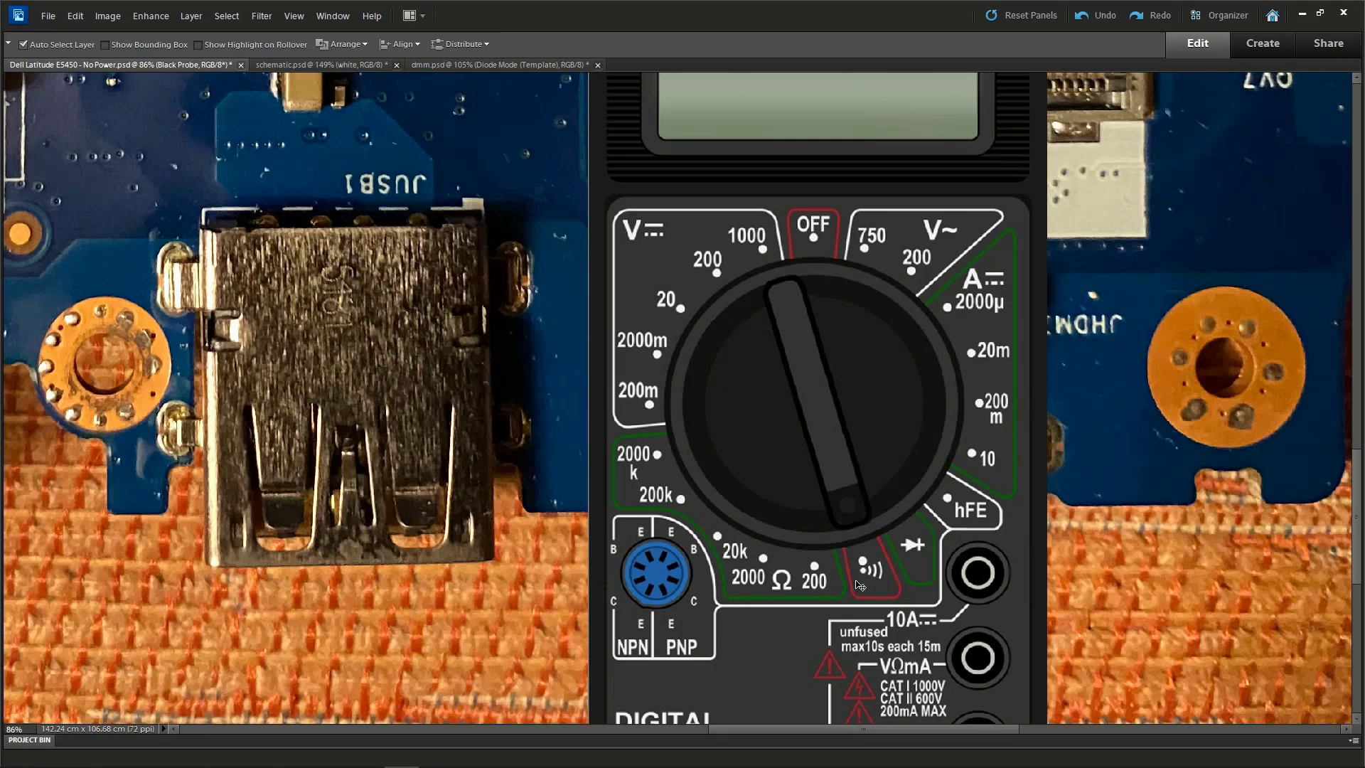
left_click_drag(1353, 543, 1349, 497)
scroll(431, 458, "down", 4)
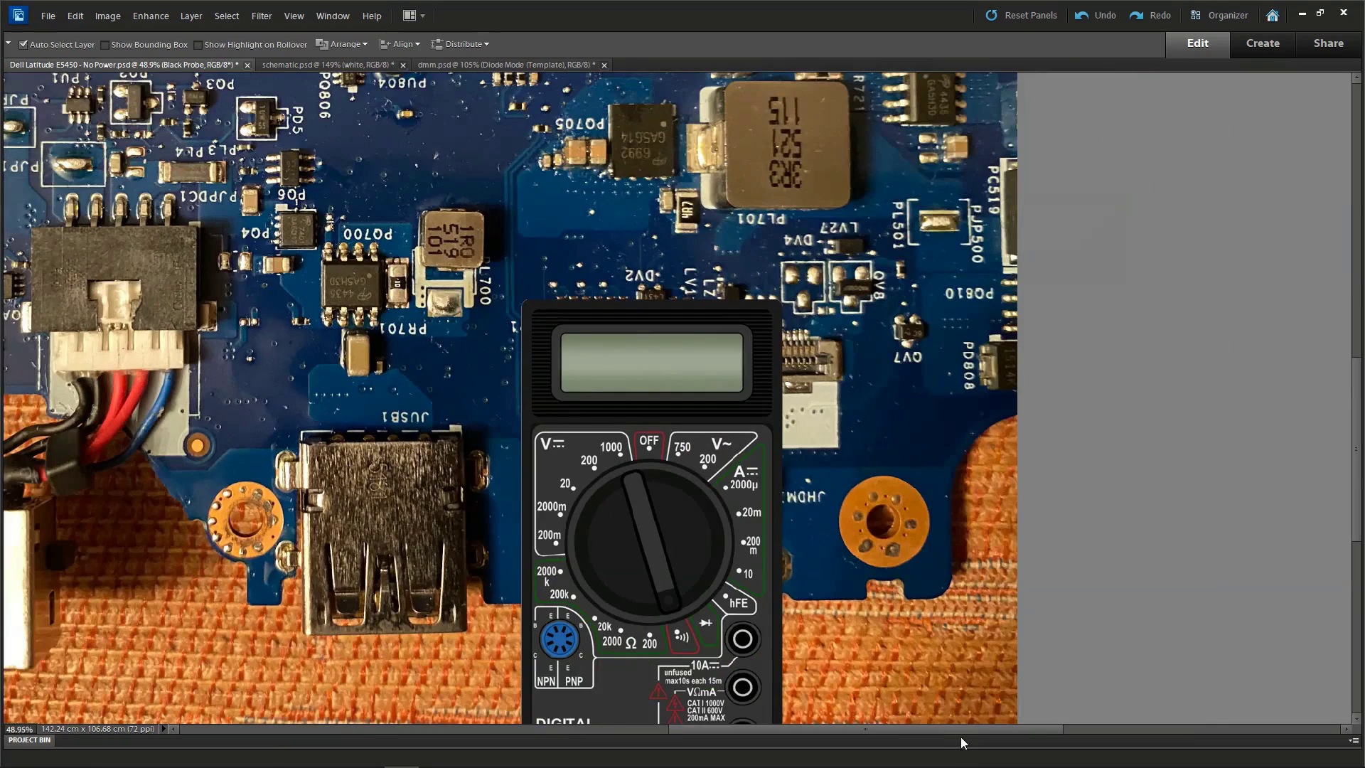
left_click_drag(961, 731, 824, 731)
scroll(917, 572, "down", 1)
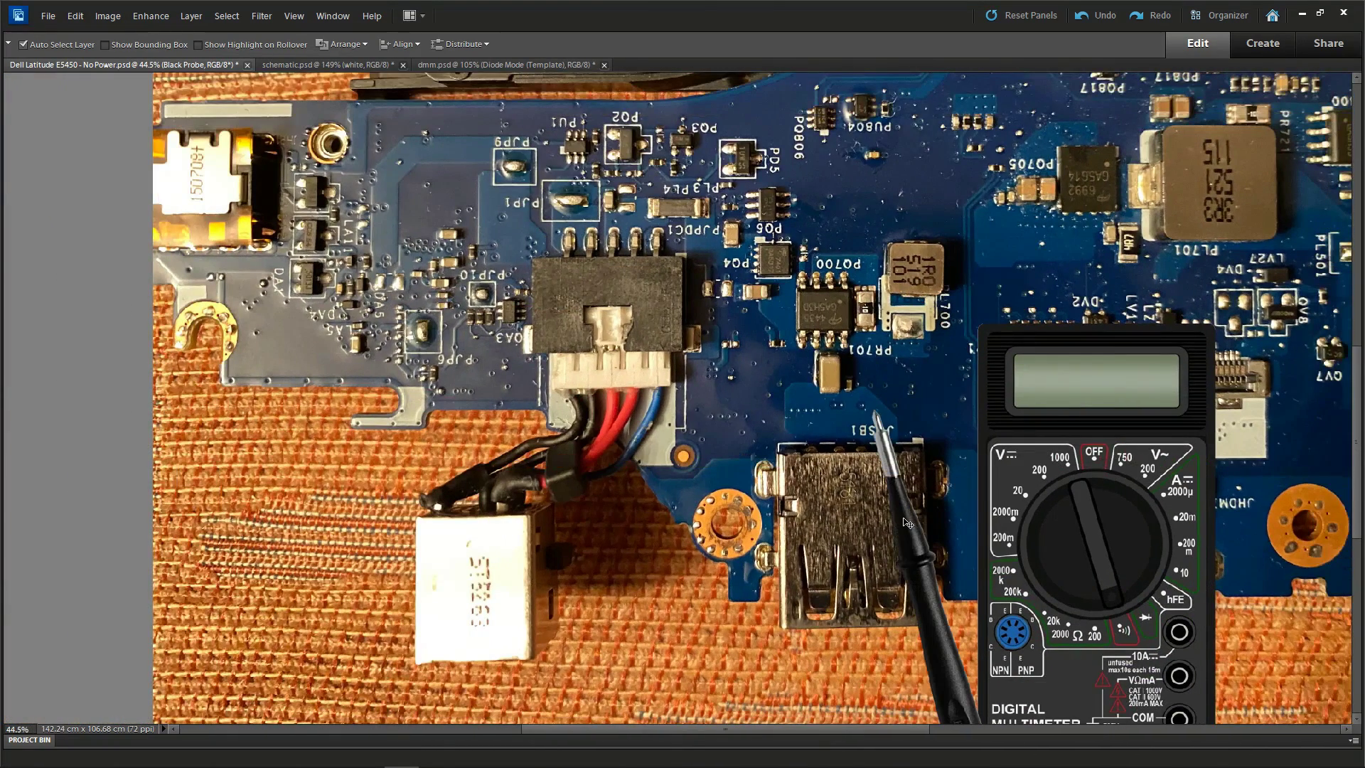
left_click_drag(907, 523, 879, 594)
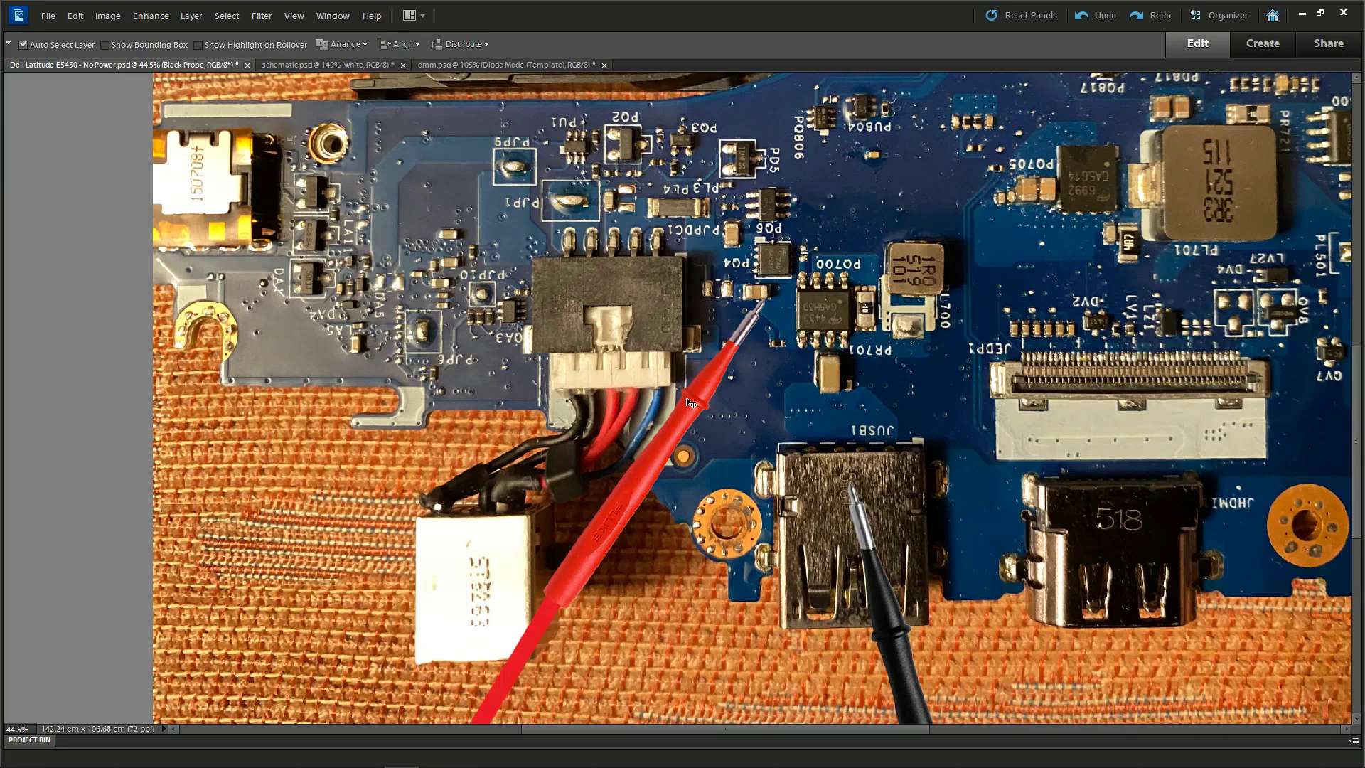
mouse_move(691, 400)
left_mouse_down()
mouse_move(677, 444)
mouse_move(690, 444)
mouse_move(688, 393)
left_mouse_up()
Examine the line between PQ4 and PQ700 in the schematic and compare it with the meter reading on the board.
left_click(307, 66)
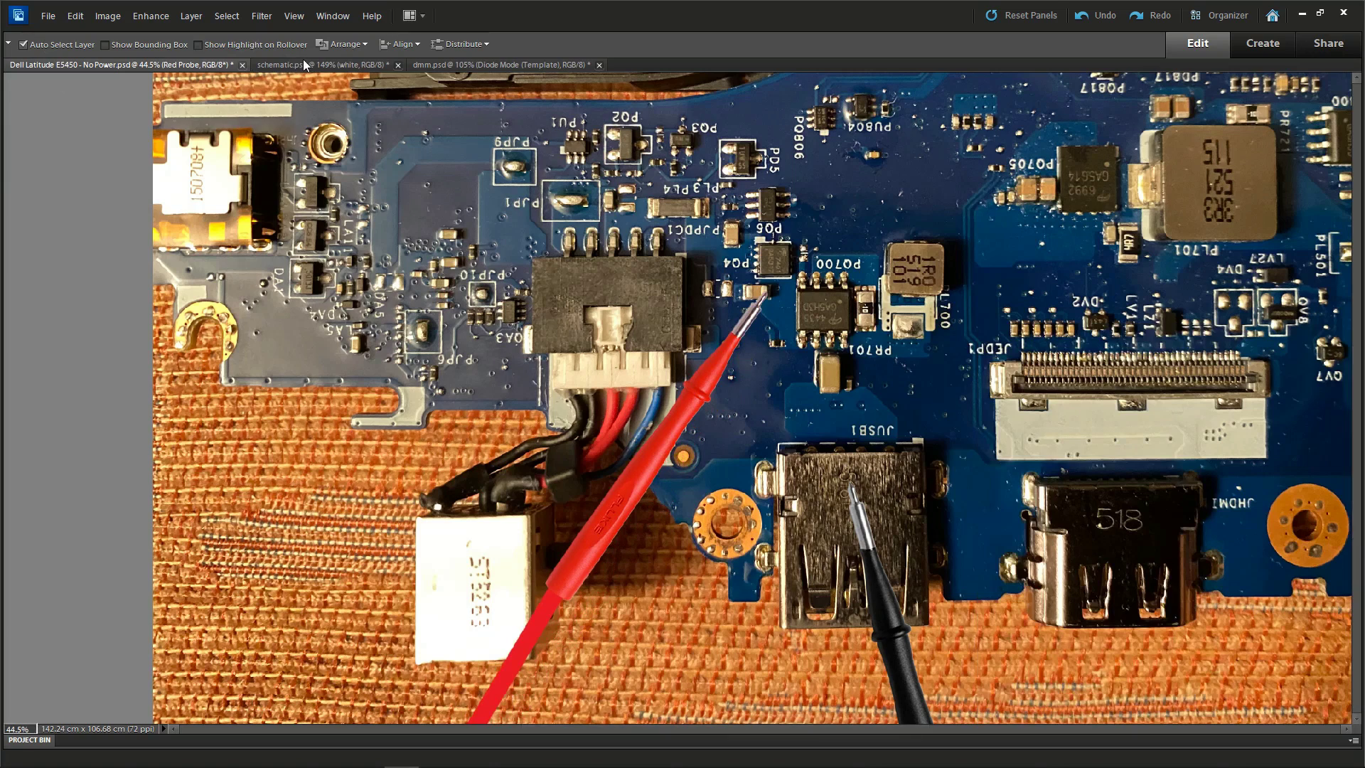
left_click_drag(800, 723, 600, 731)
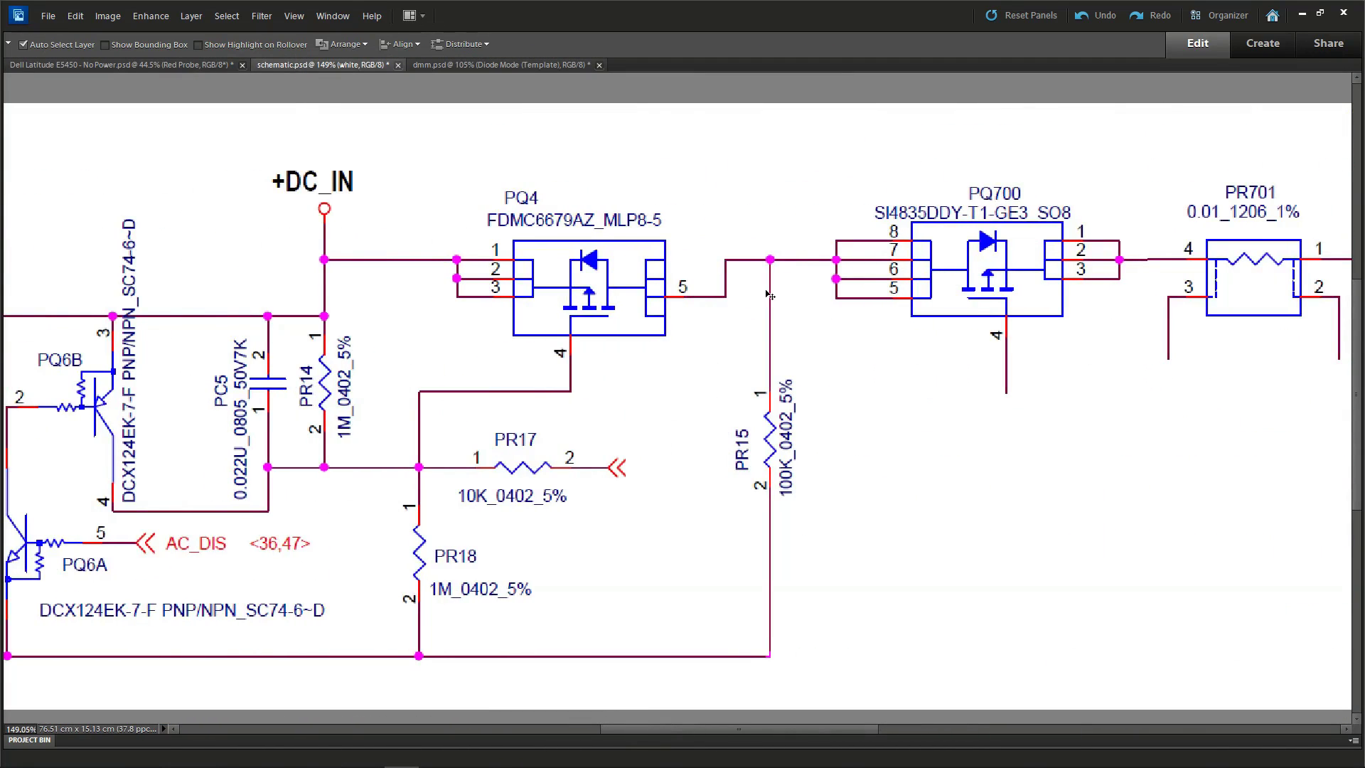
left_click(158, 63)
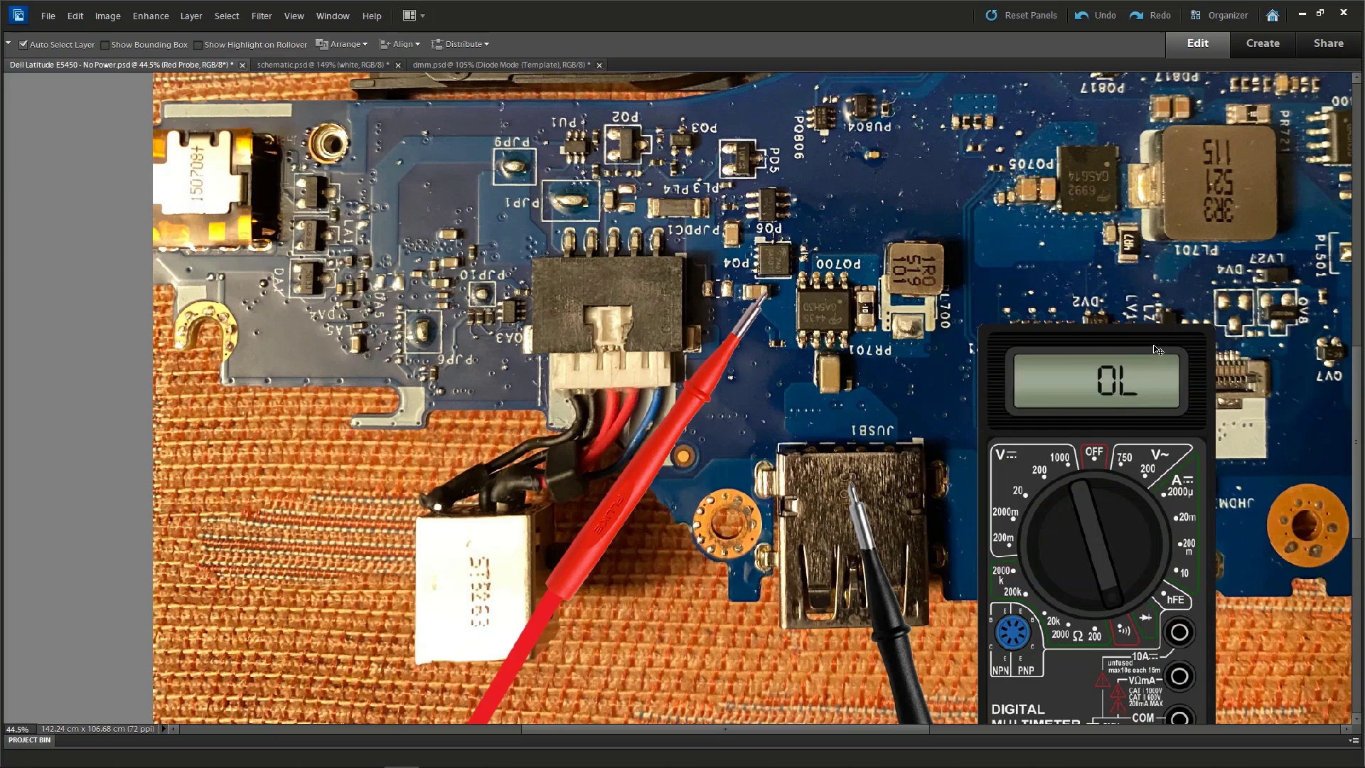
scroll(1158, 349, "up", 1)
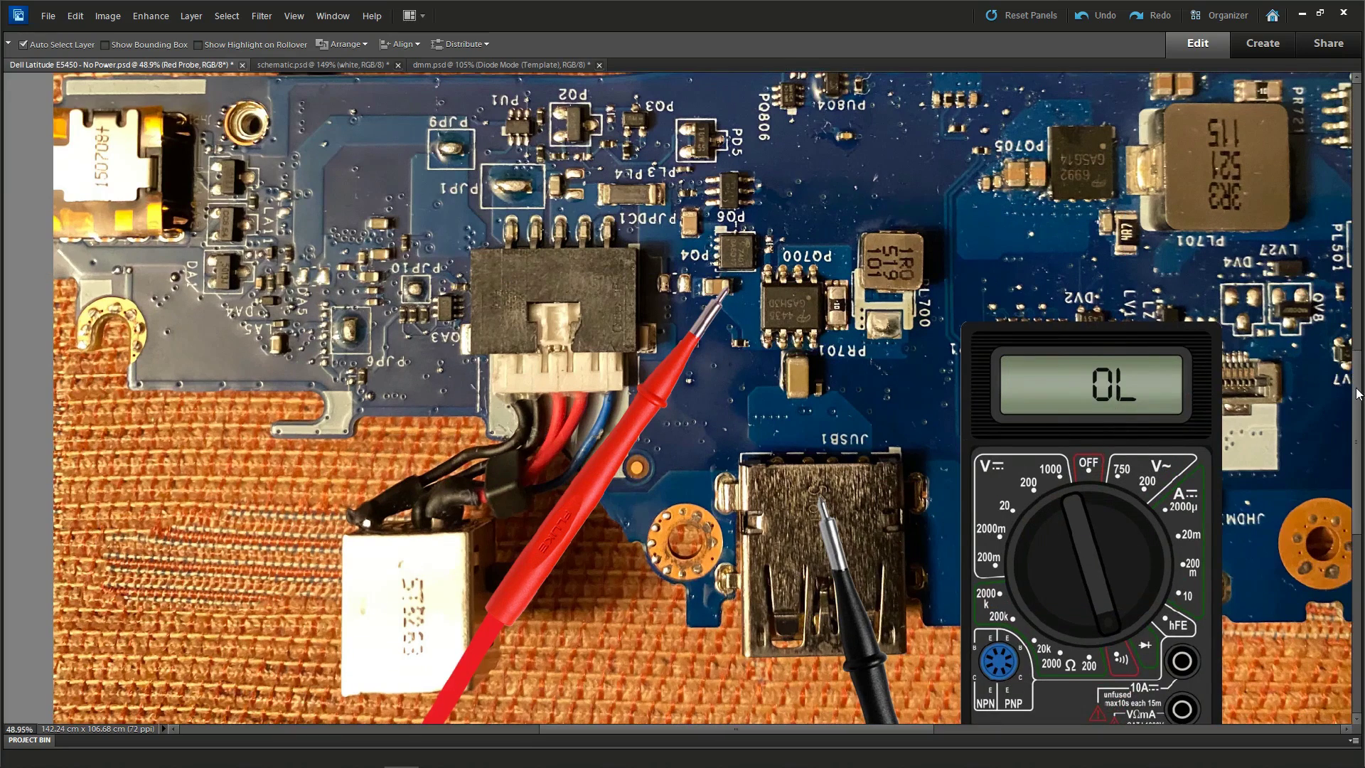
scroll(1358, 393, "up", 1)
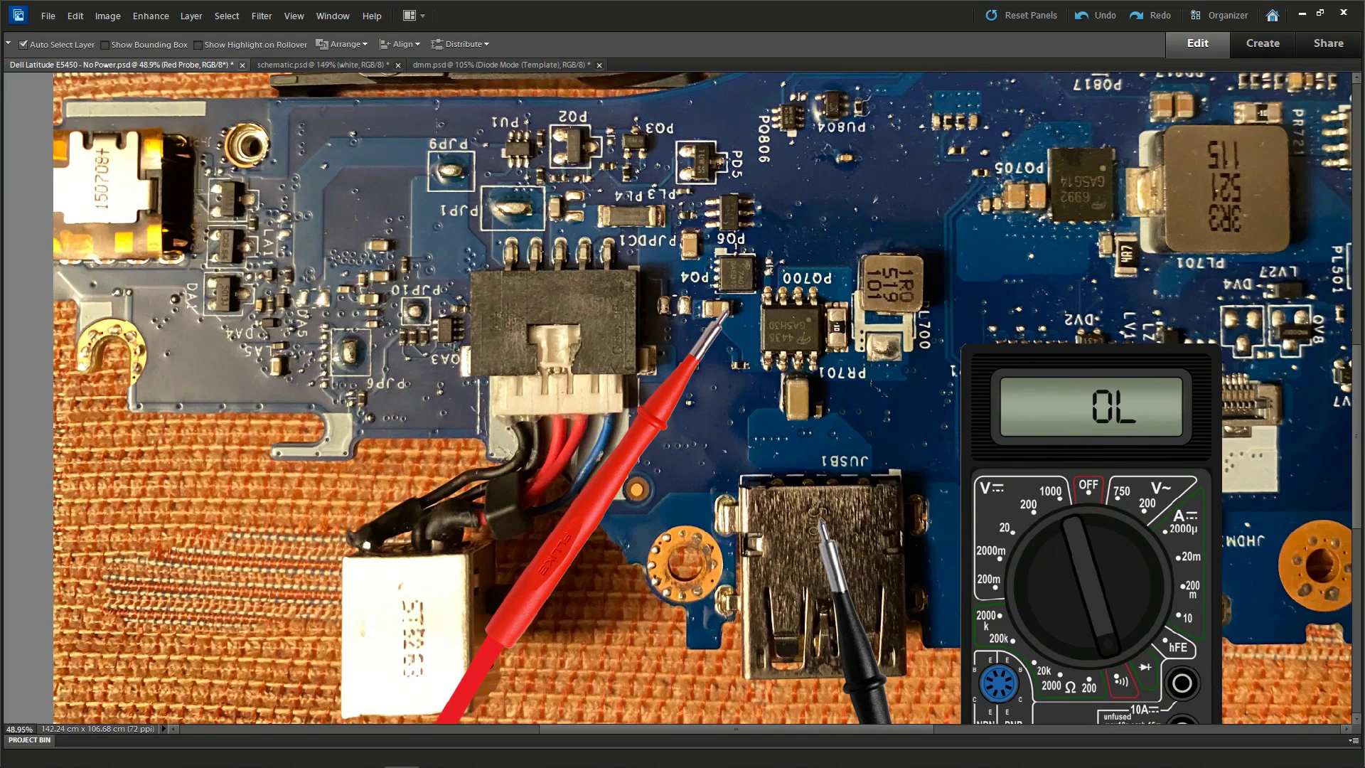
Clear the multimeter reading and move the red probe to the PR701 resistor for a continuity check.
key("ctrl+z")
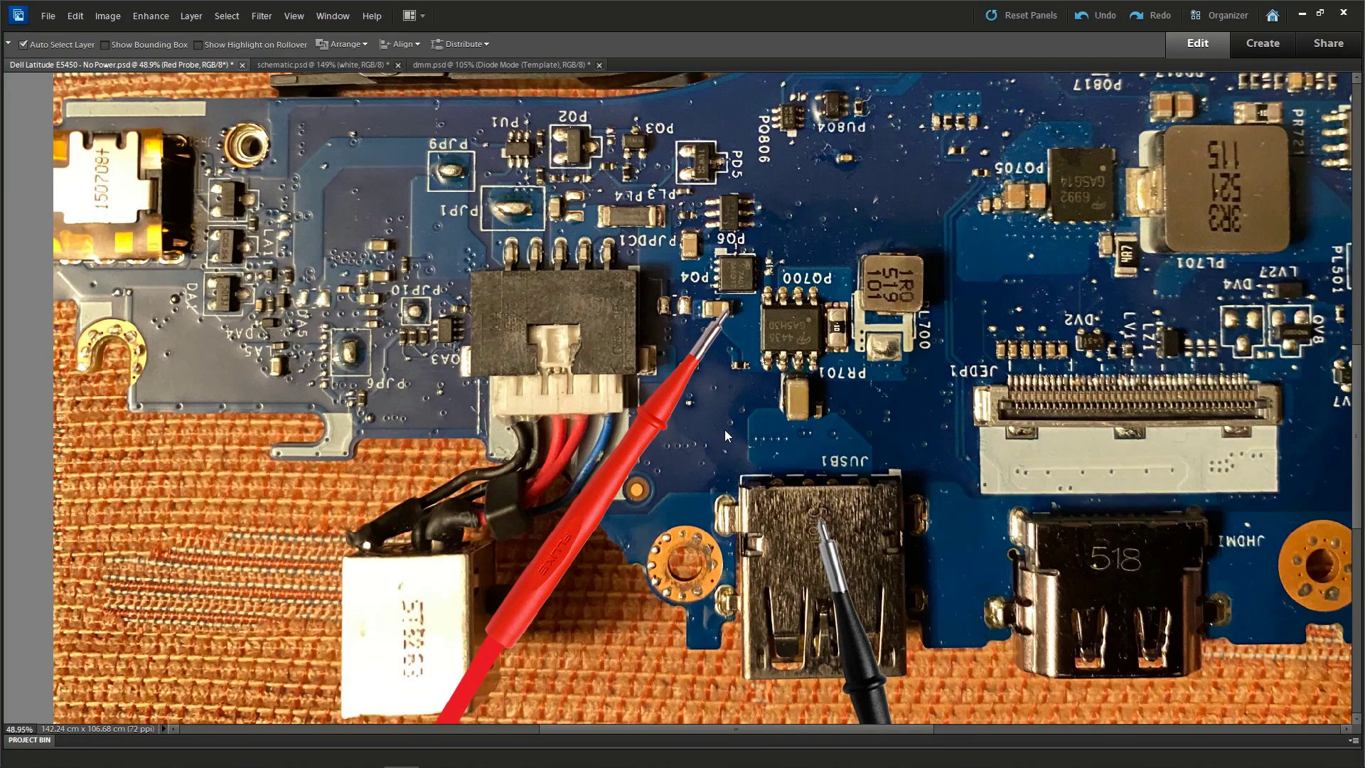
left_click_drag(684, 389, 793, 418)
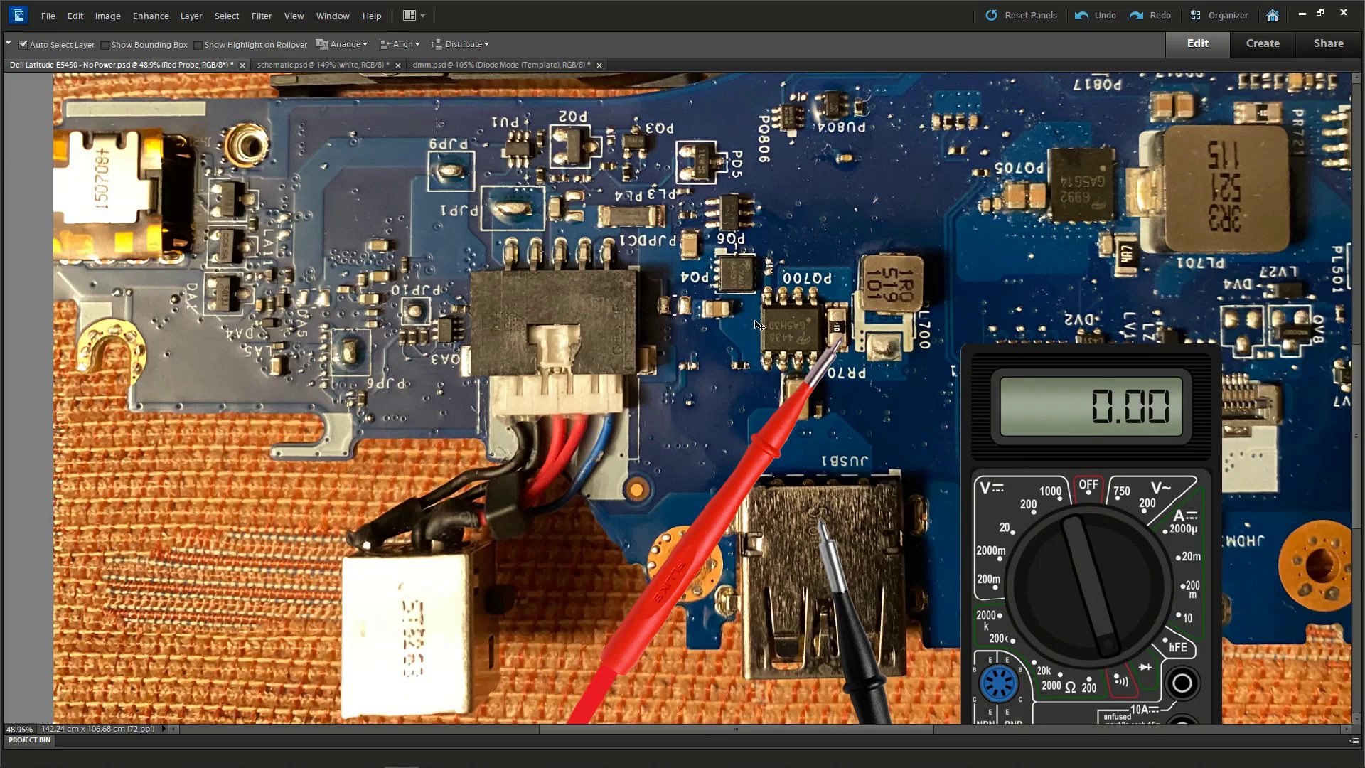
scroll(1082, 349, "up", 1)
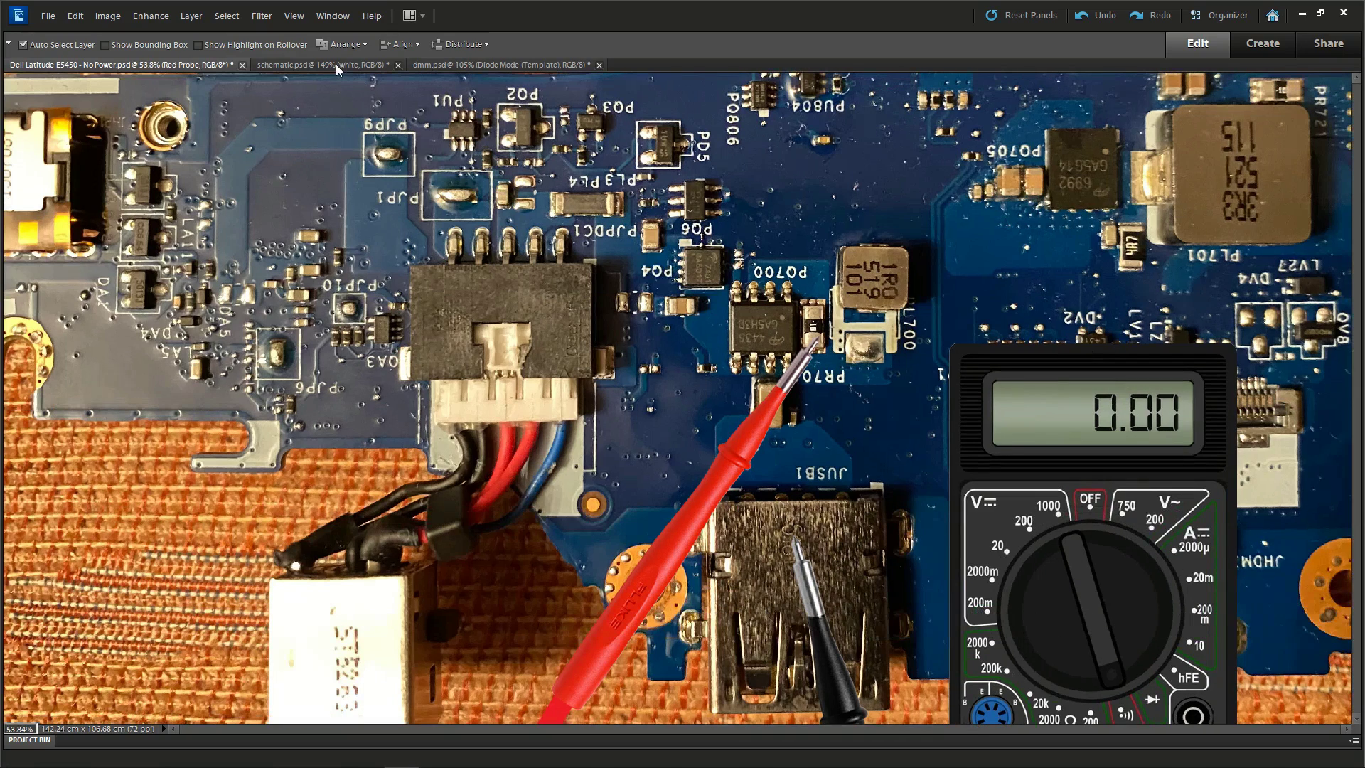
Follow the power line in the schematic from PQ700 through PR701 and PJP700 to PQ705.
left_click(335, 64)
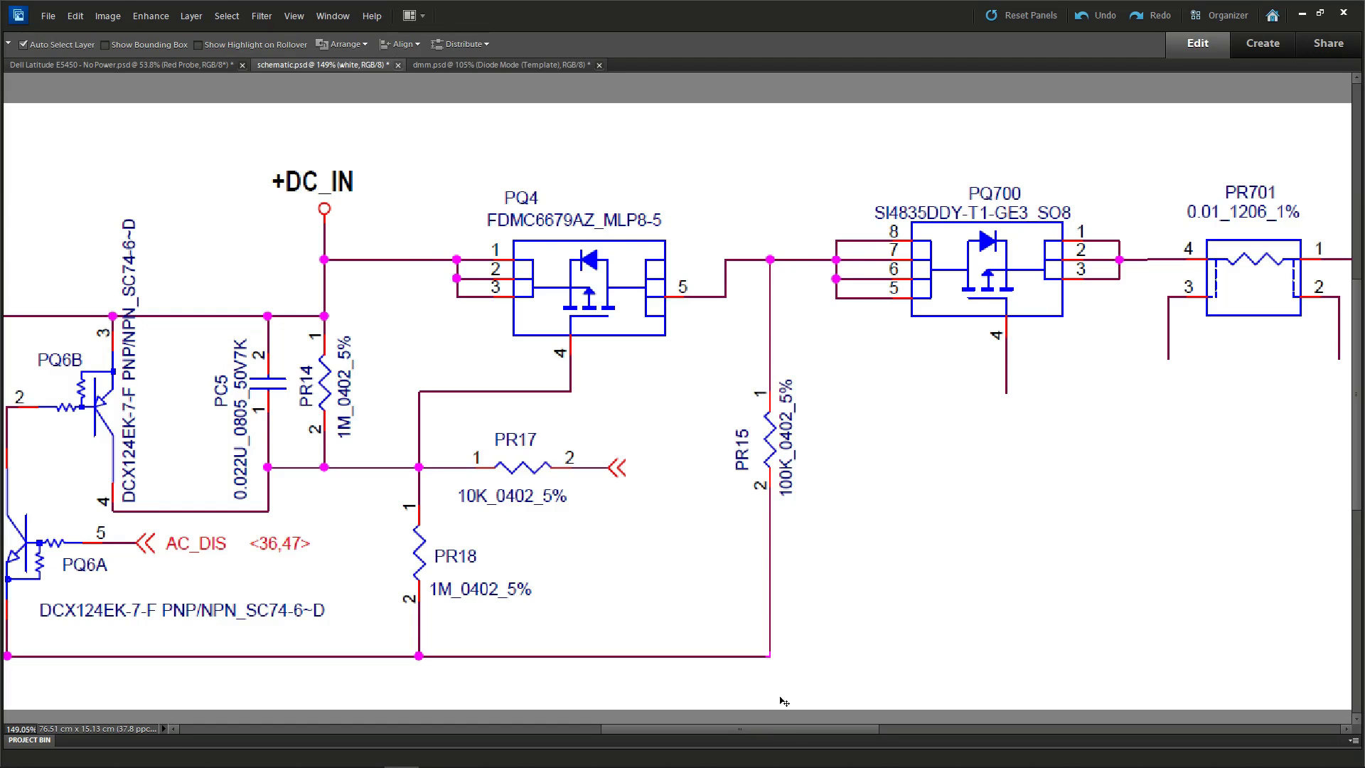
left_click_drag(782, 729, 928, 730)
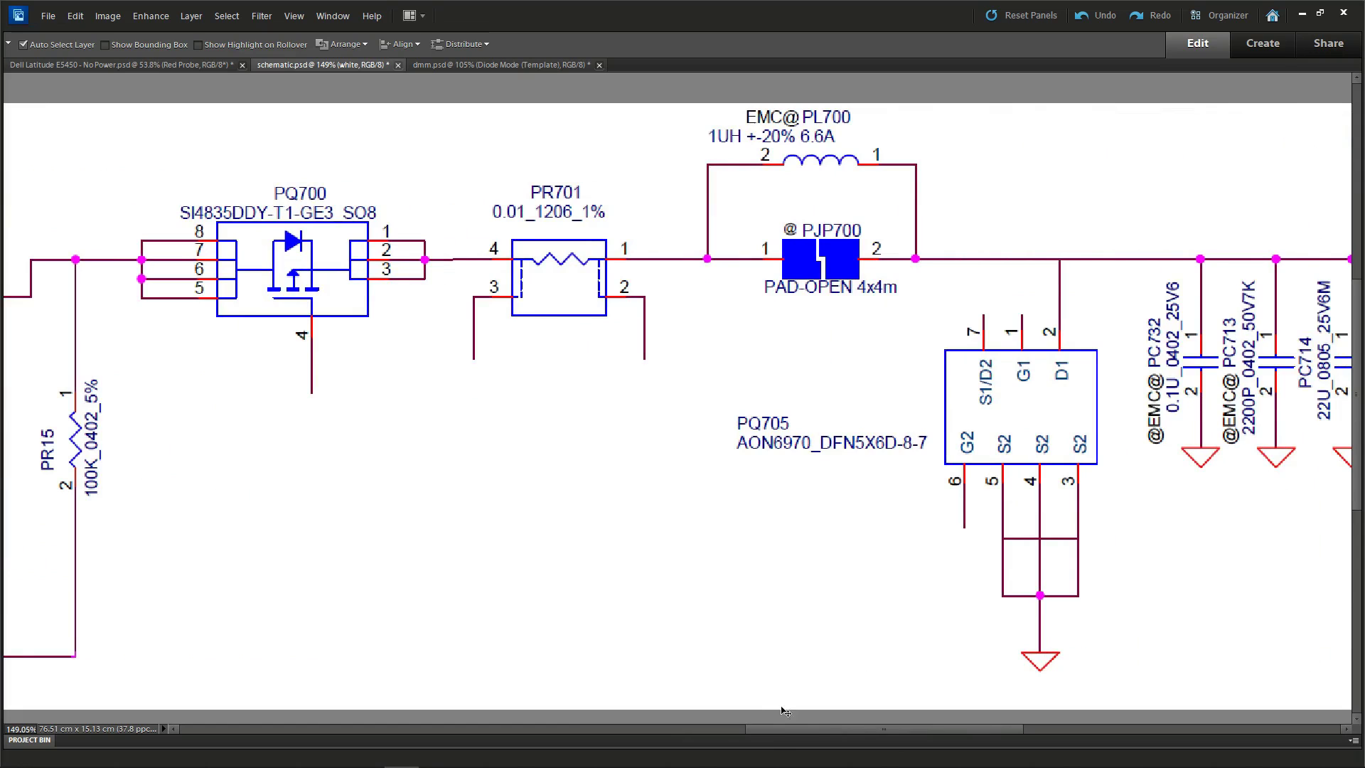
Review the schematic line past PQ705, and place the red probe on the PL701 inductor's terminal beside PQ705 for a continuity check.
left_click_drag(799, 731, 855, 729)
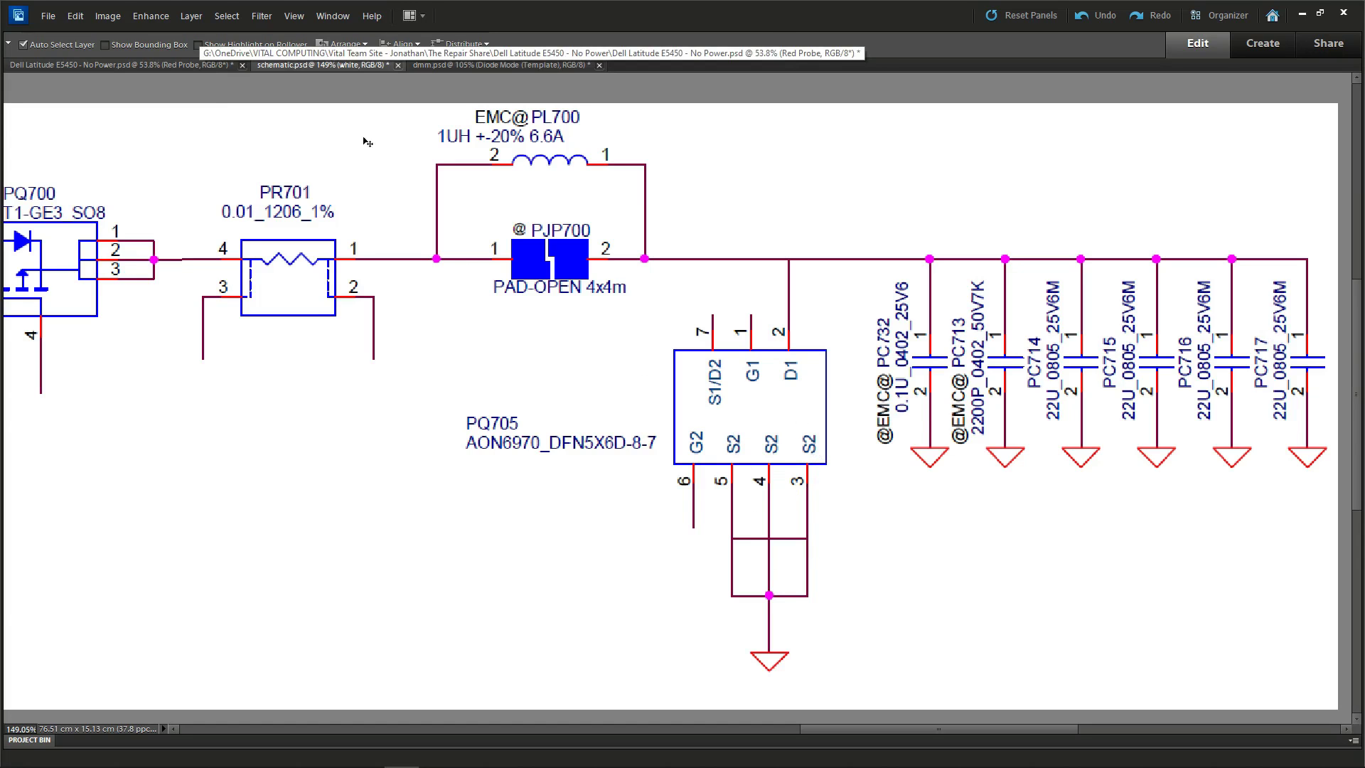
left_click(160, 67)
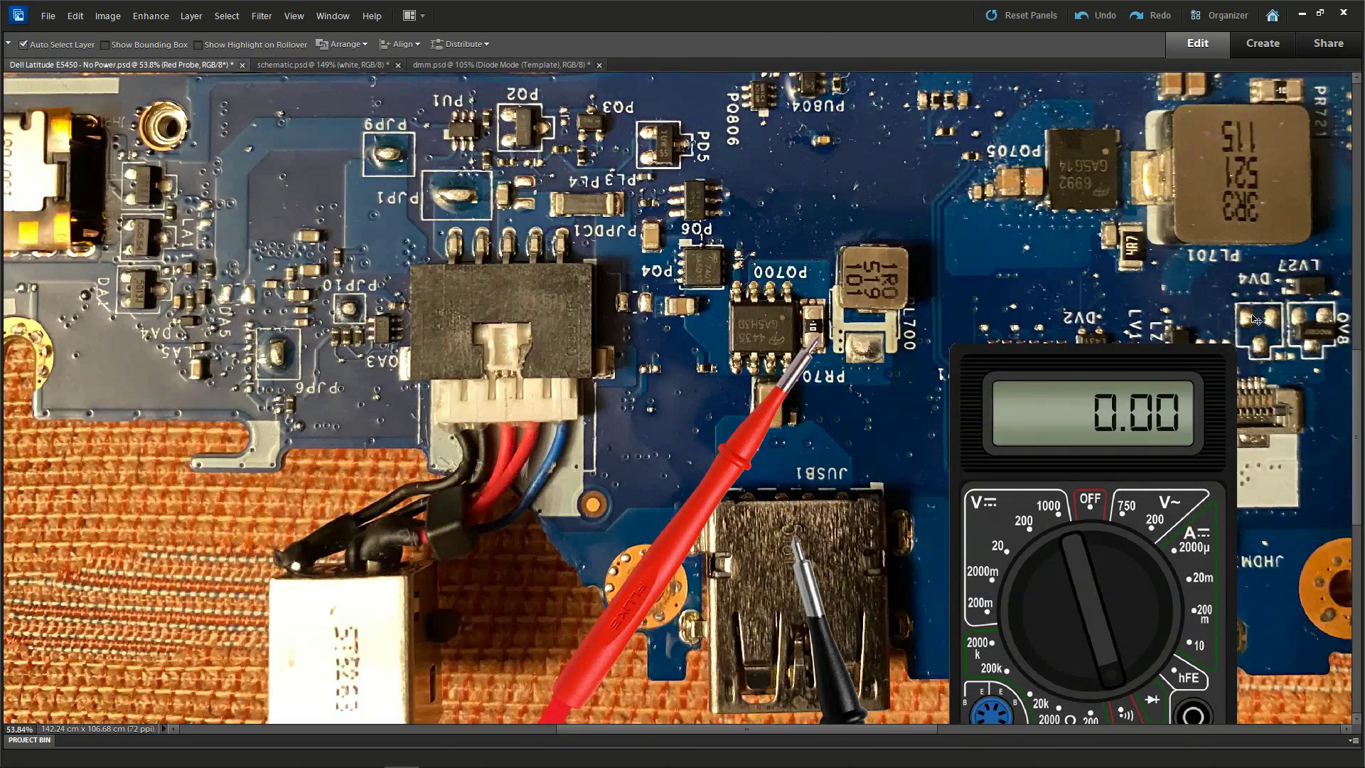
key("ctrl+z")
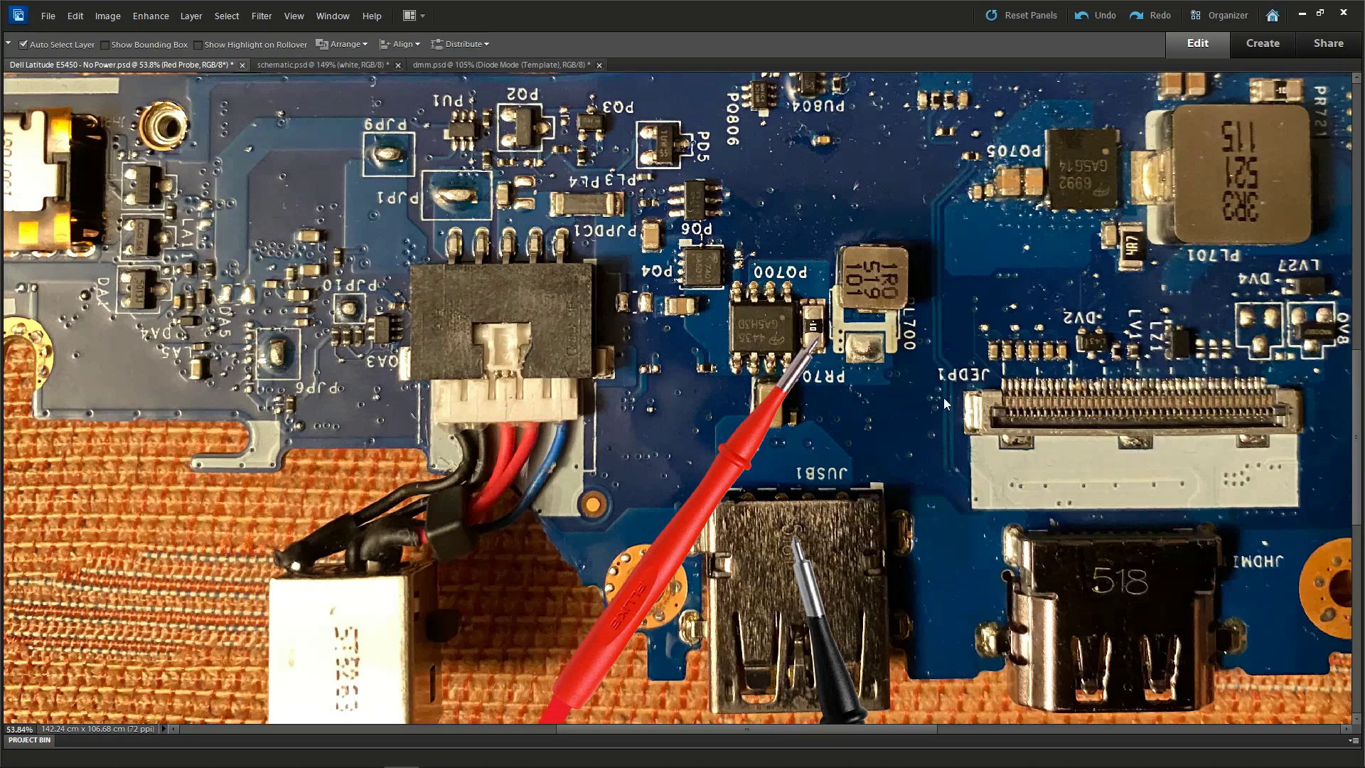
left_click_drag(755, 449, 1095, 280)
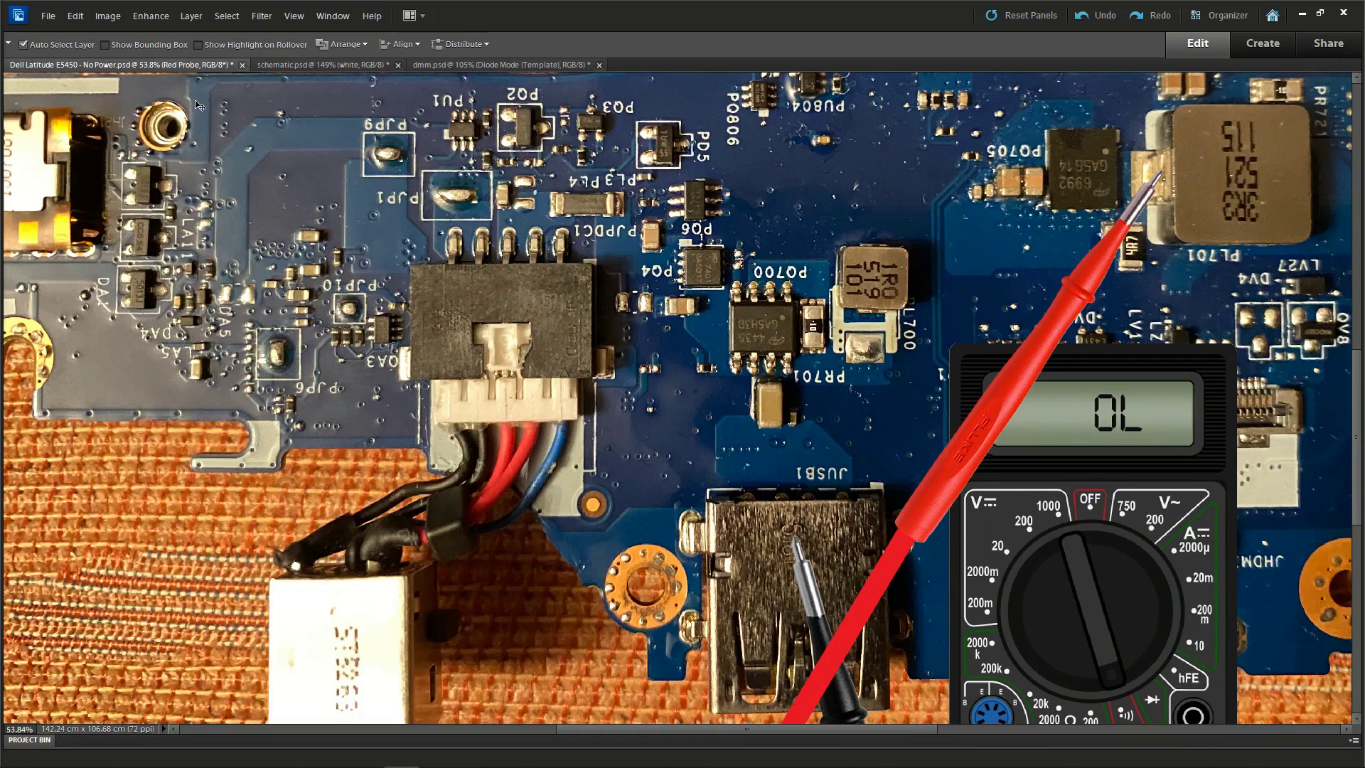
left_click(276, 64)
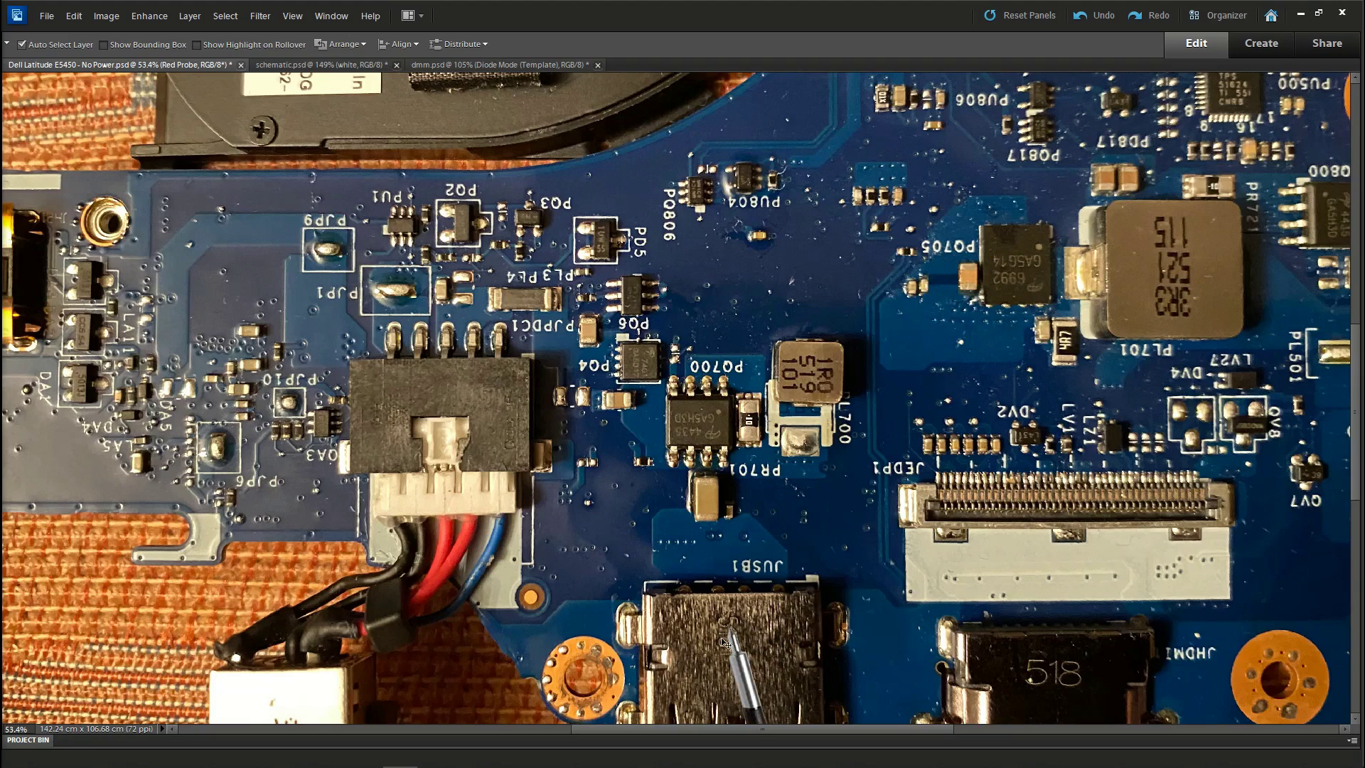
Place the red probe on the component beside PQ4, with the black probe on the JUSB1 shell.
left_click(746, 674)
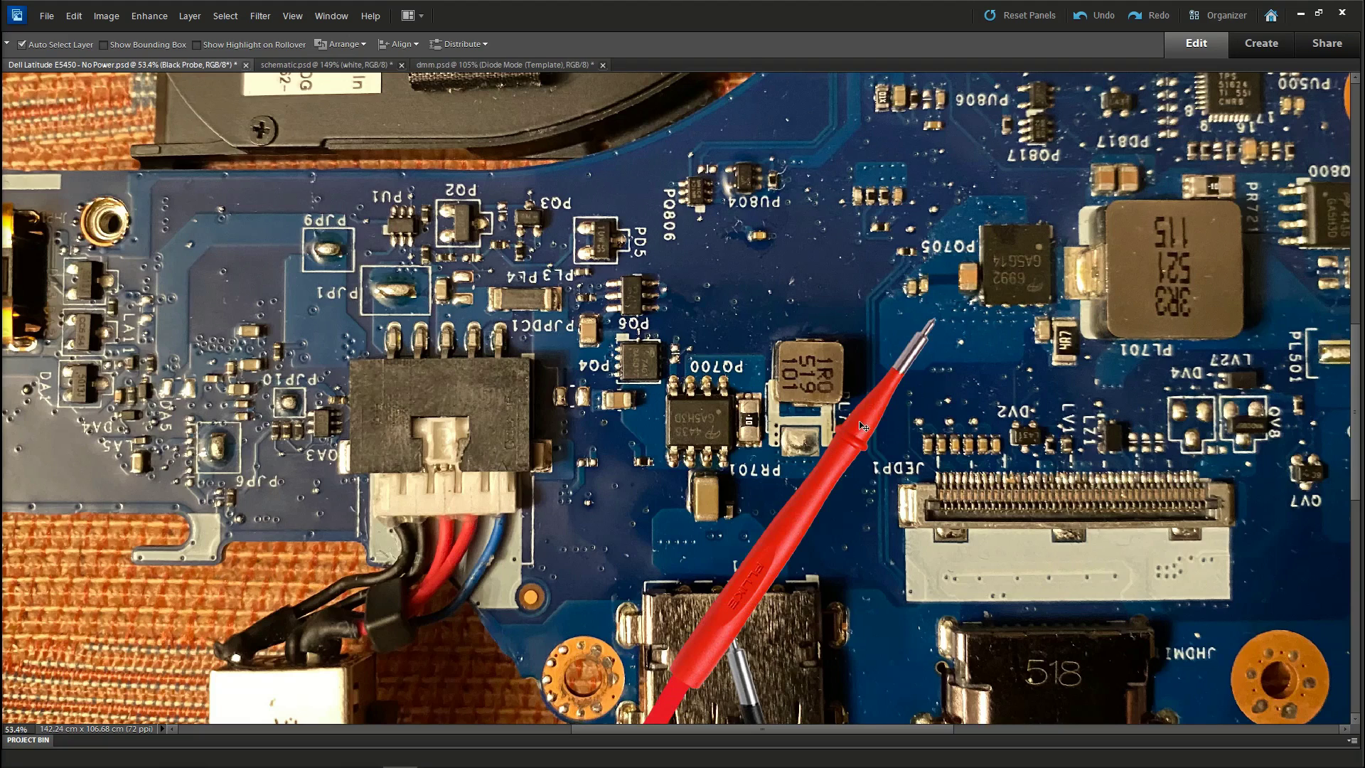
left_click_drag(858, 422, 679, 540)
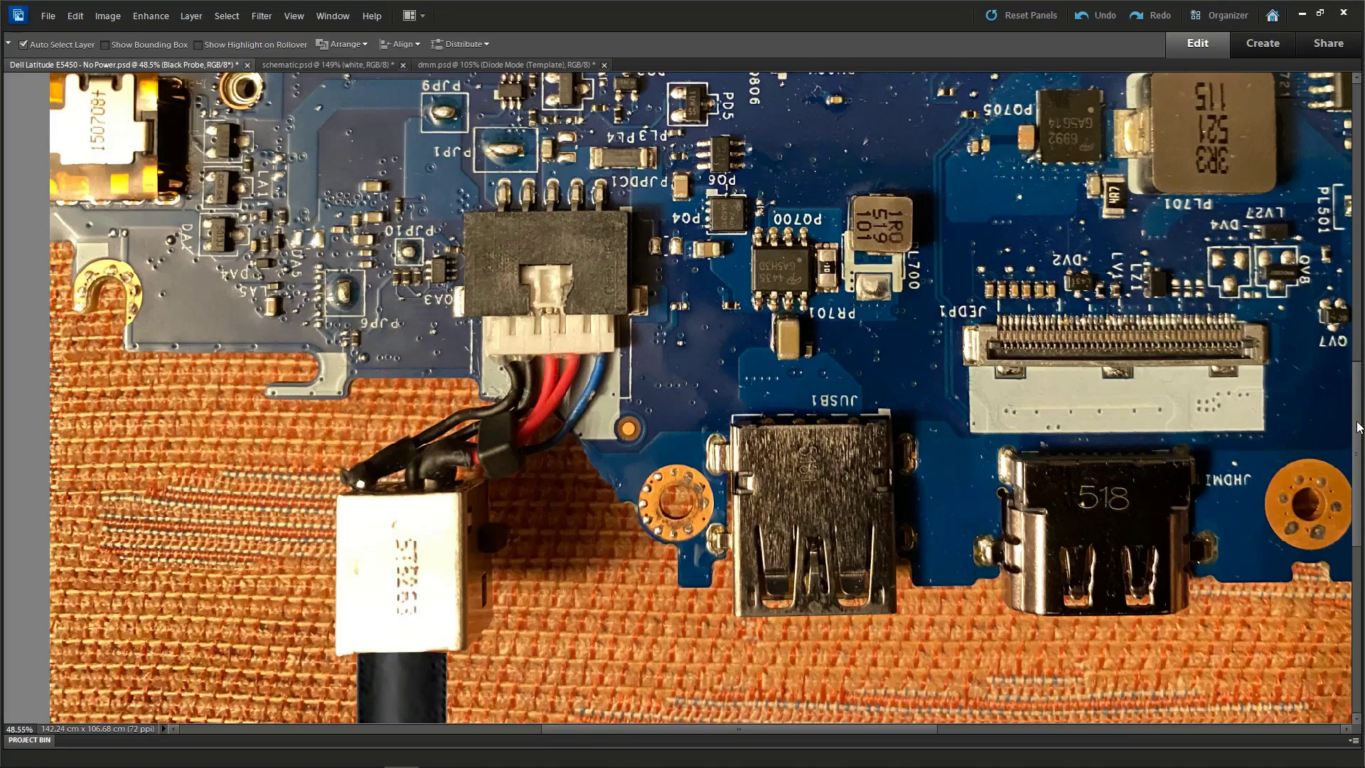
mouse_move(1357, 426)
left_mouse_down()
mouse_move(1357, 392)
mouse_move(1357, 413)
left_mouse_up()
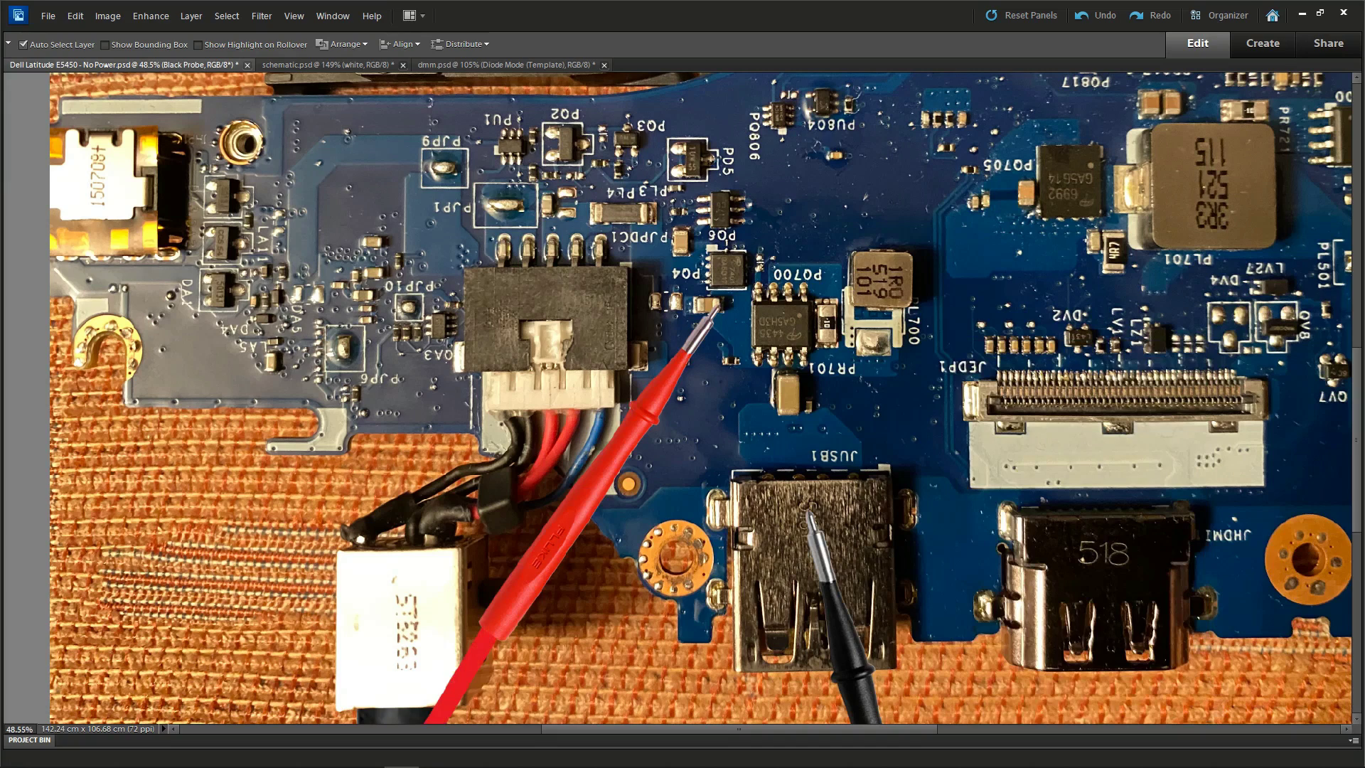
mouse_move(672, 391)
left_mouse_down()
mouse_move(692, 367)
mouse_move(668, 394)
left_mouse_up()
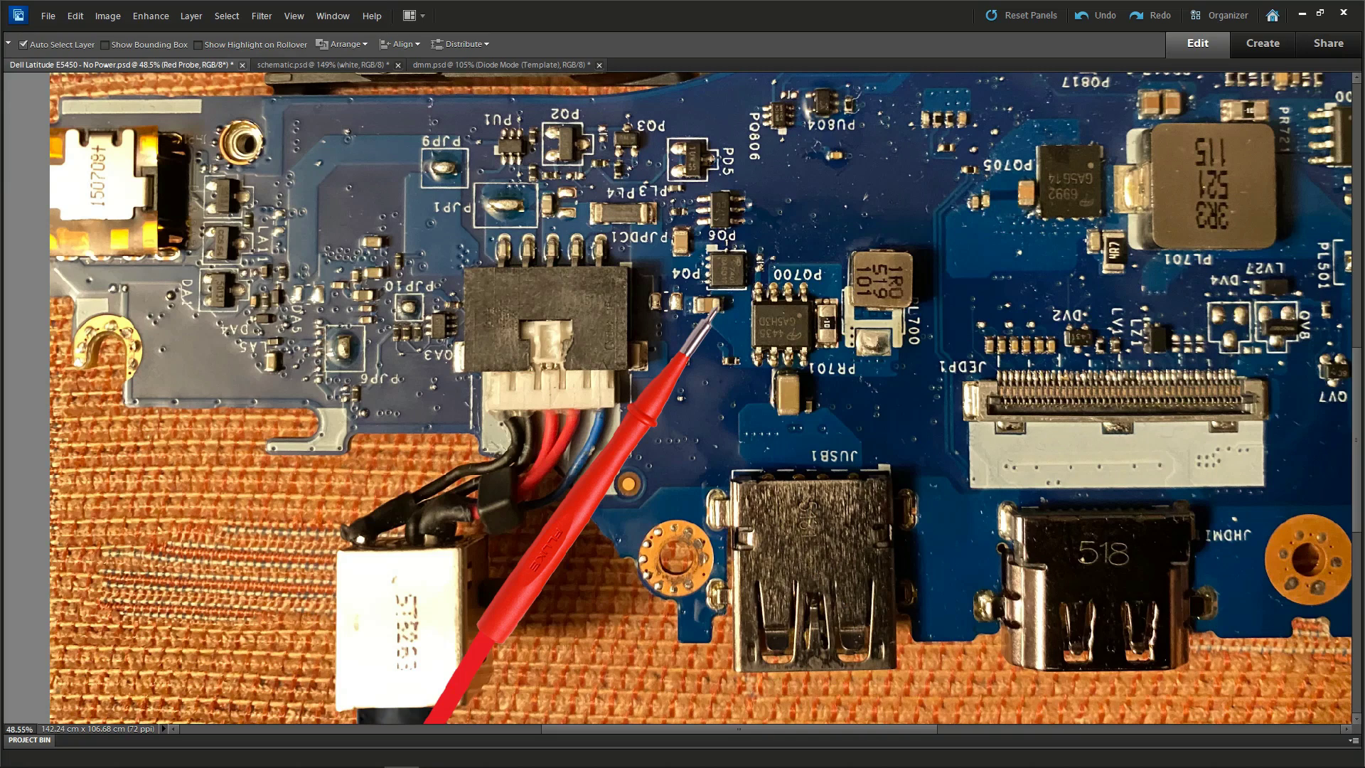
Show a jumper wire on the board photo running from the PL4 component above the JPDC1 connector to PQ700, with both probes hidden.
scroll(740, 343, "up", 1)
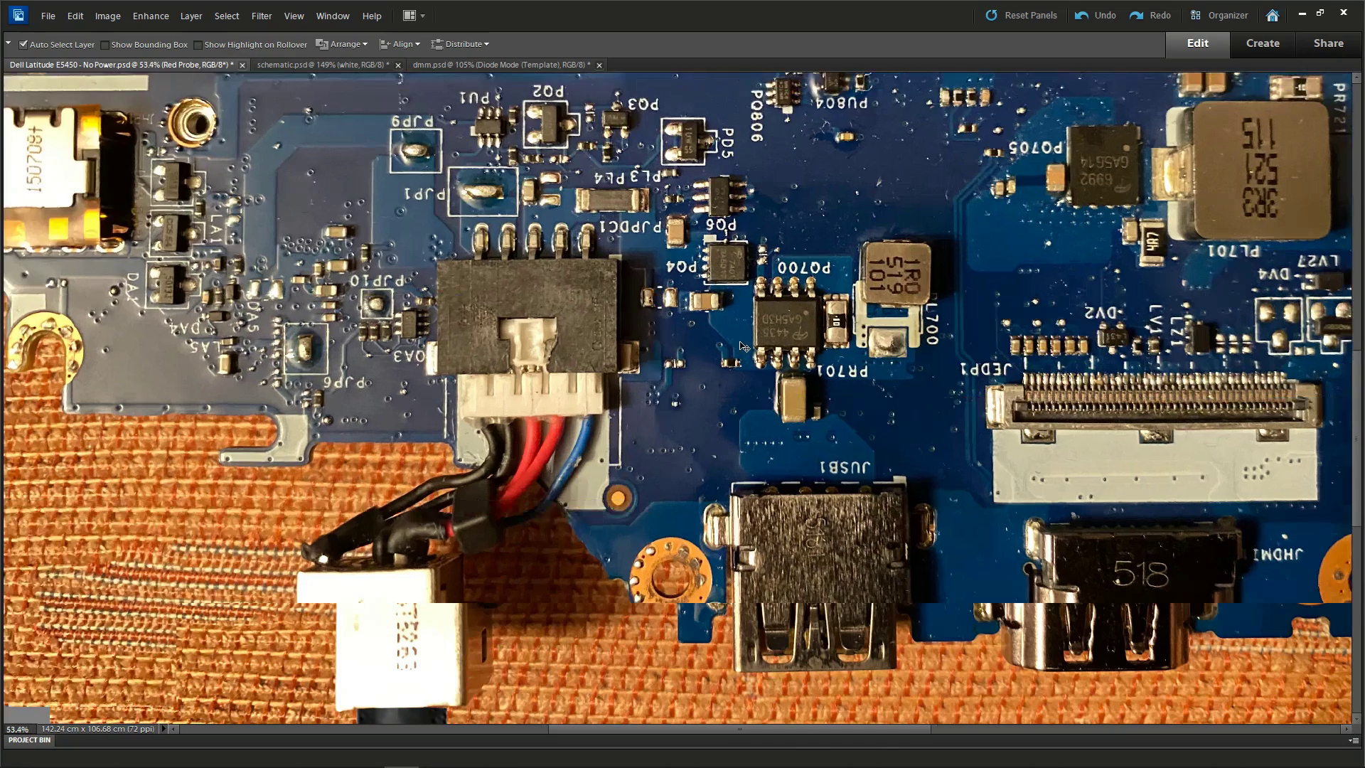
scroll(743, 346, "up", 2)
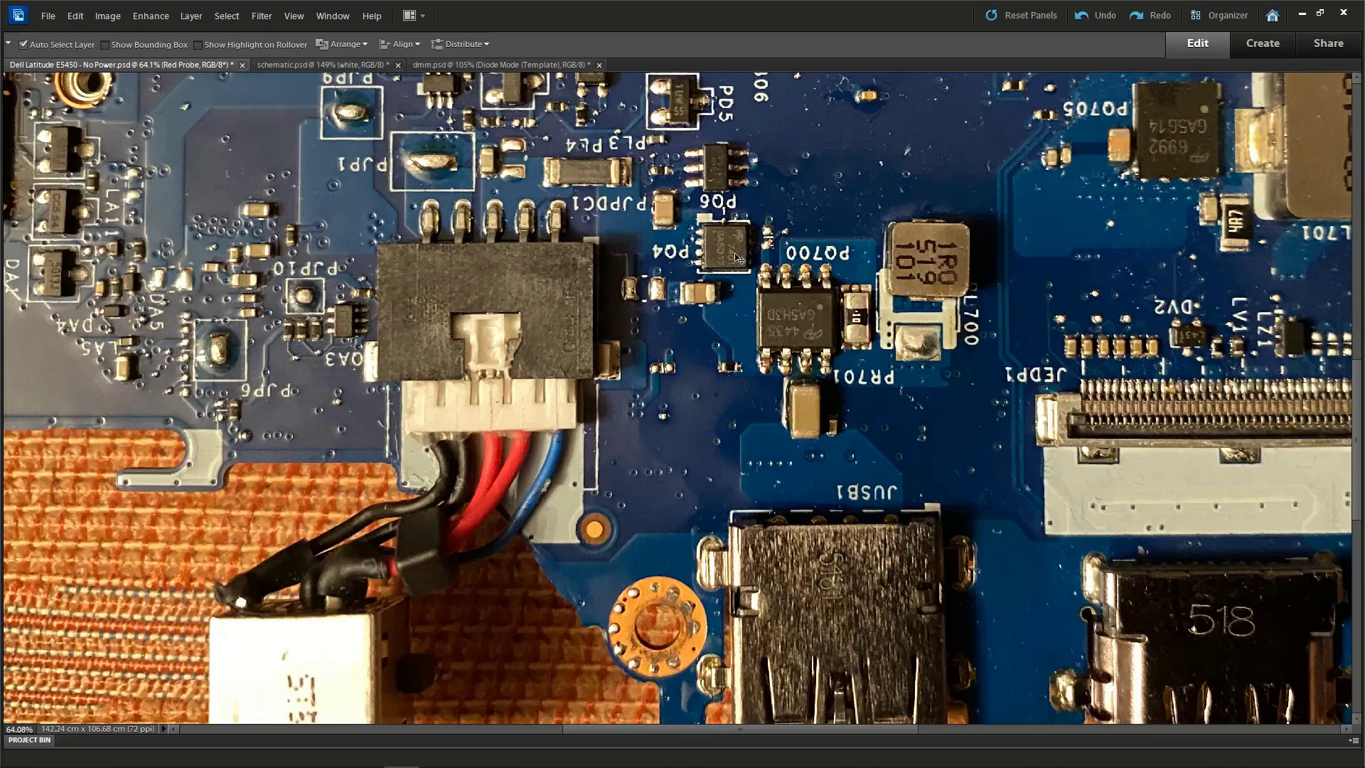
scroll(743, 275, "up", 2)
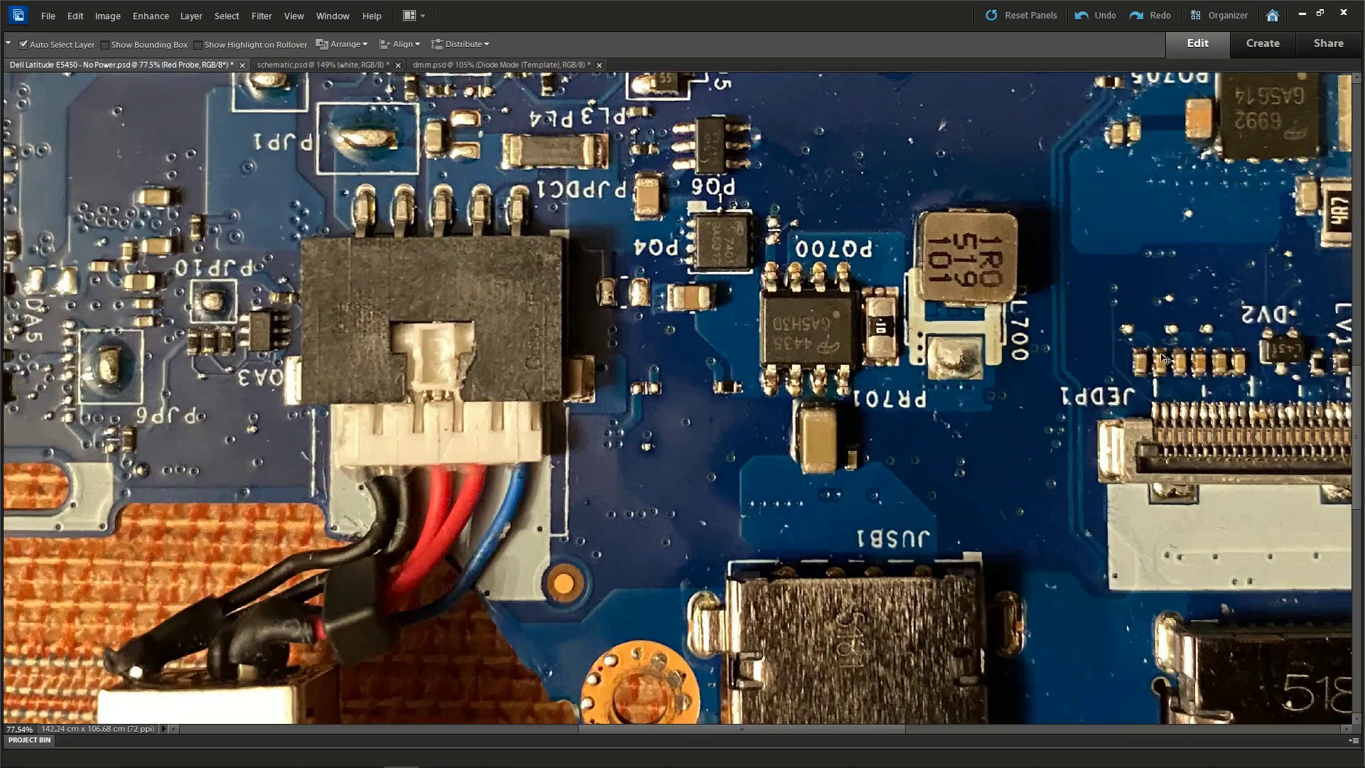
left_click_drag(1359, 405, 1359, 385)
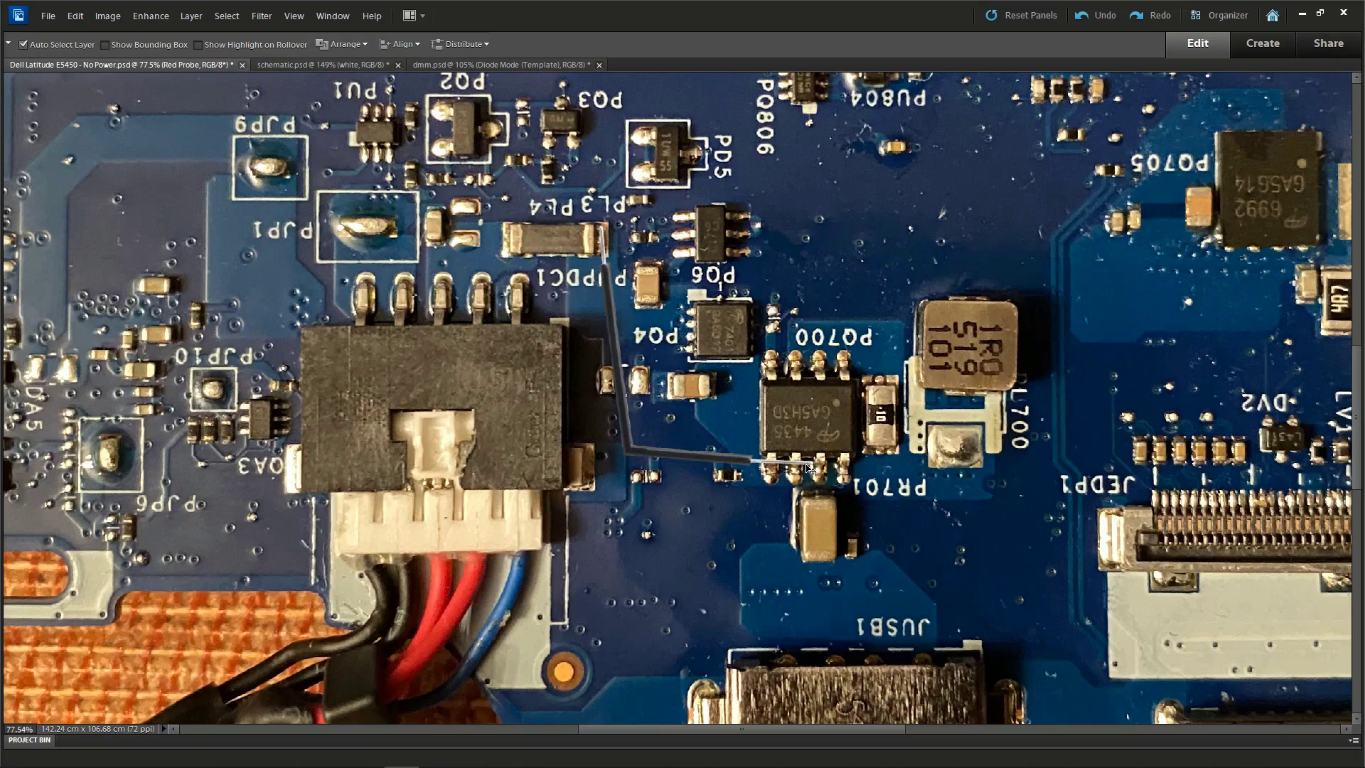
scroll(899, 415, "down", 2)
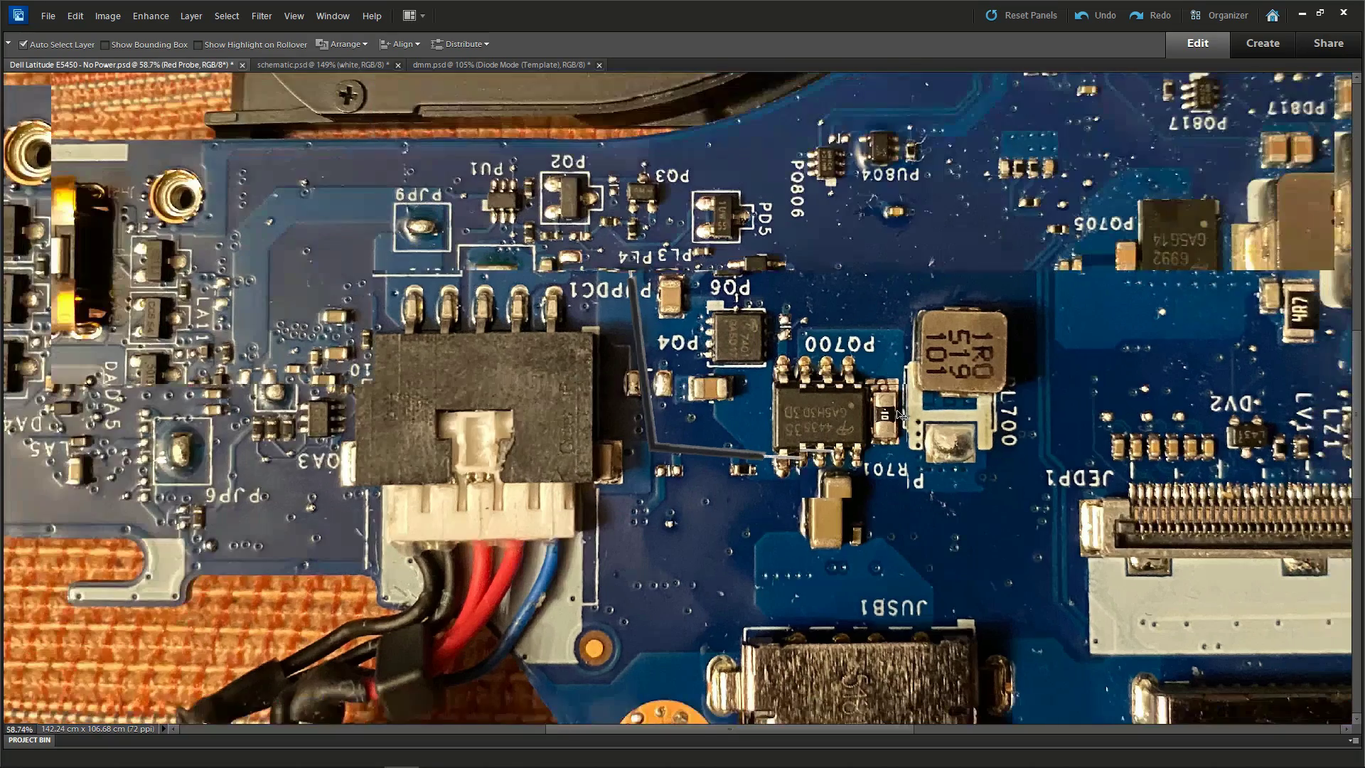